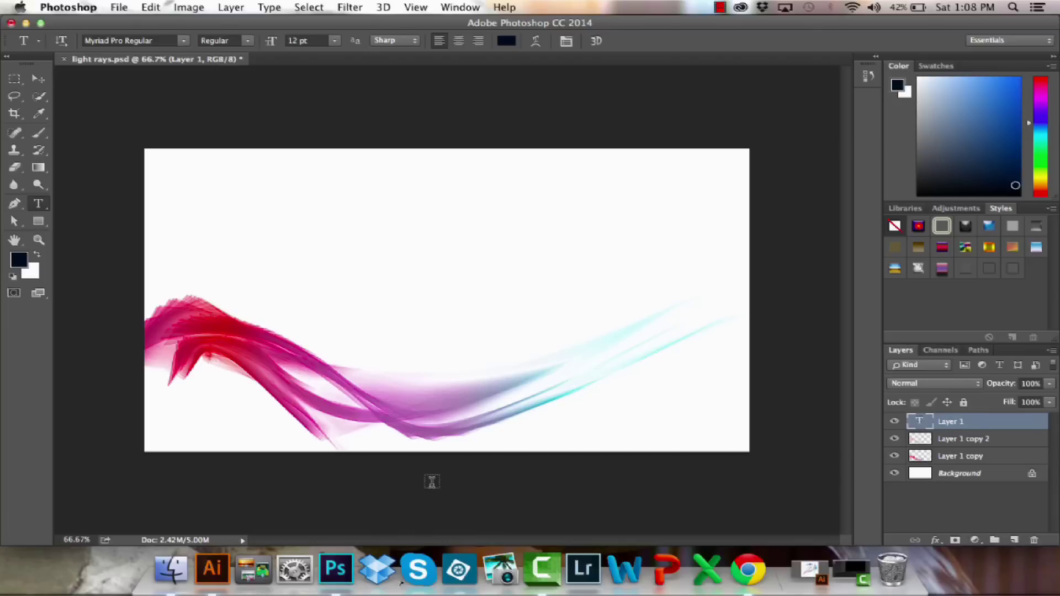
Create a new white document, Untitled-1, 1500 by 800 pixels, via File > New.
click(119, 7)
click(124, 24)
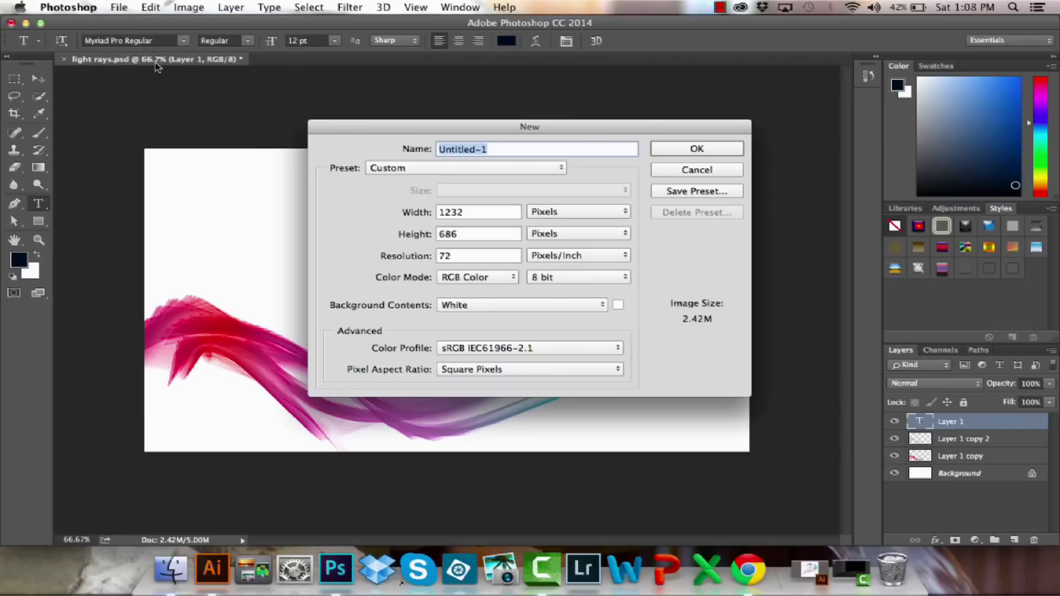
key(Tab)
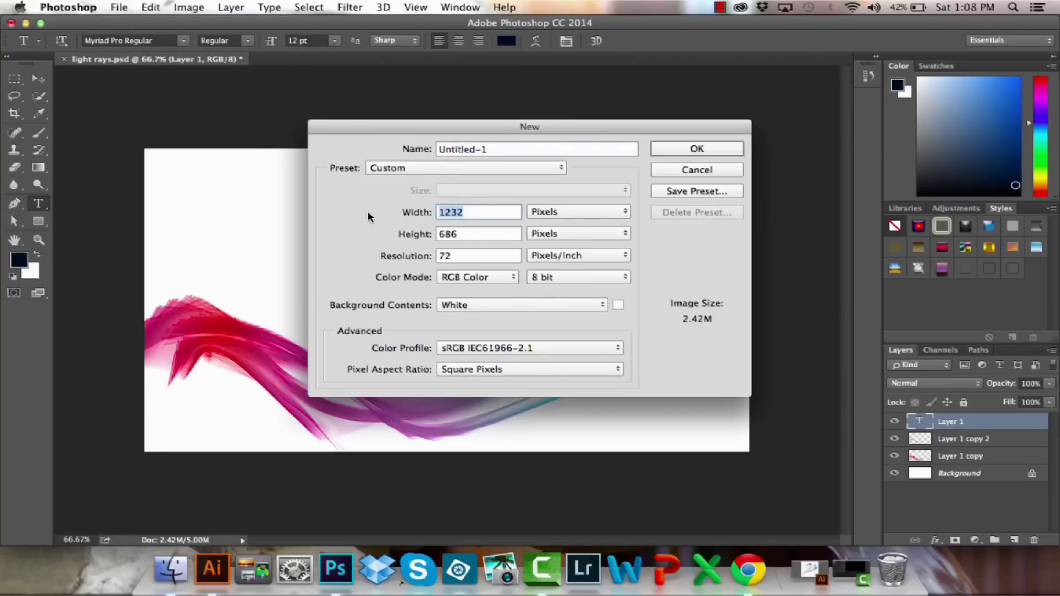
text(1500)
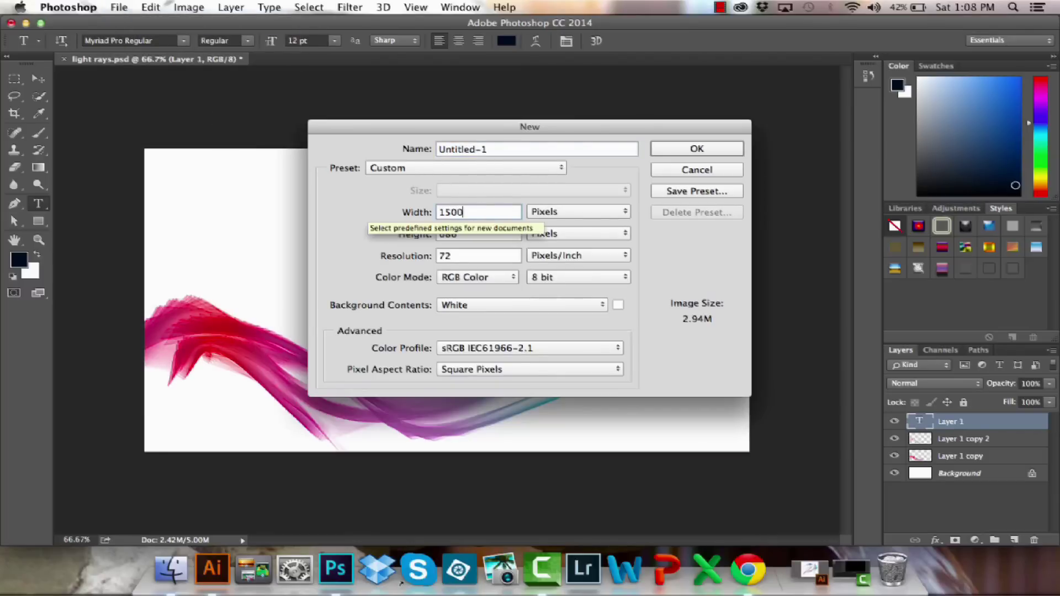
key(Tab)
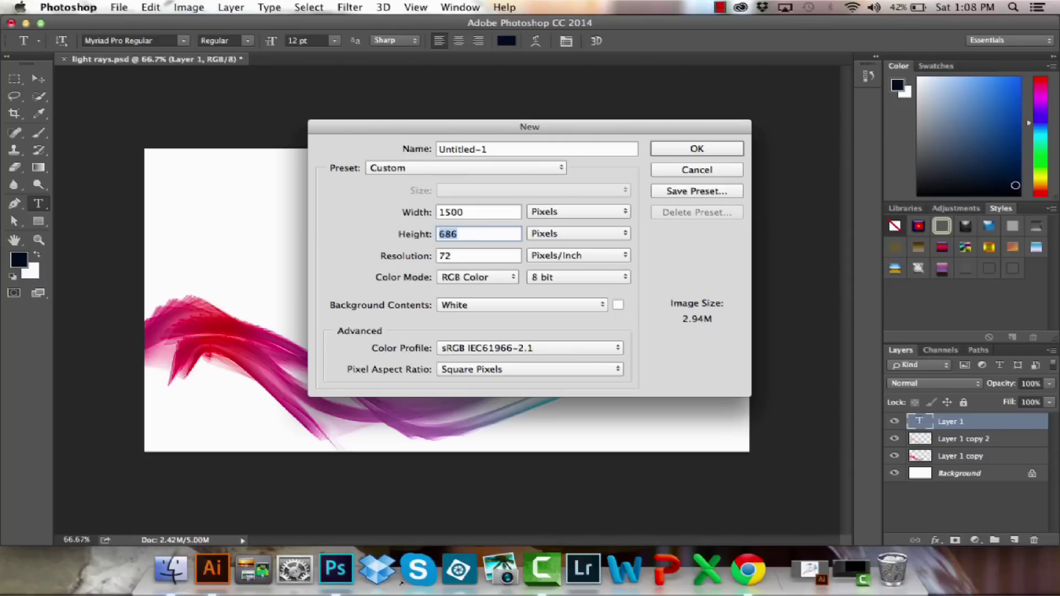
text(800)
click(688, 150)
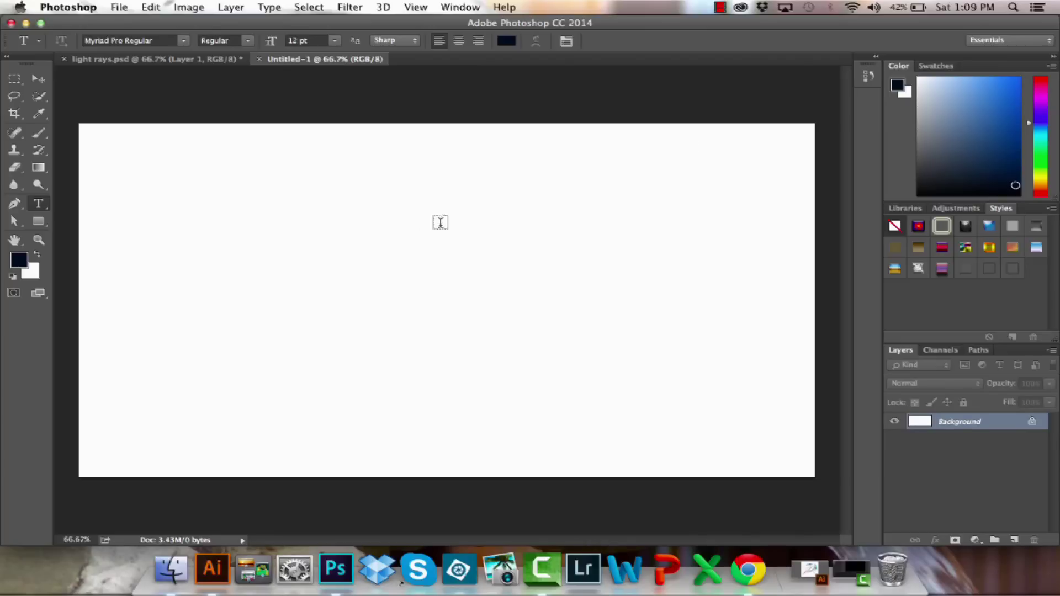
With the Pen tool, draw a four-anchor curved wave path from the canvas's left edge to its right edge.
click(14, 205)
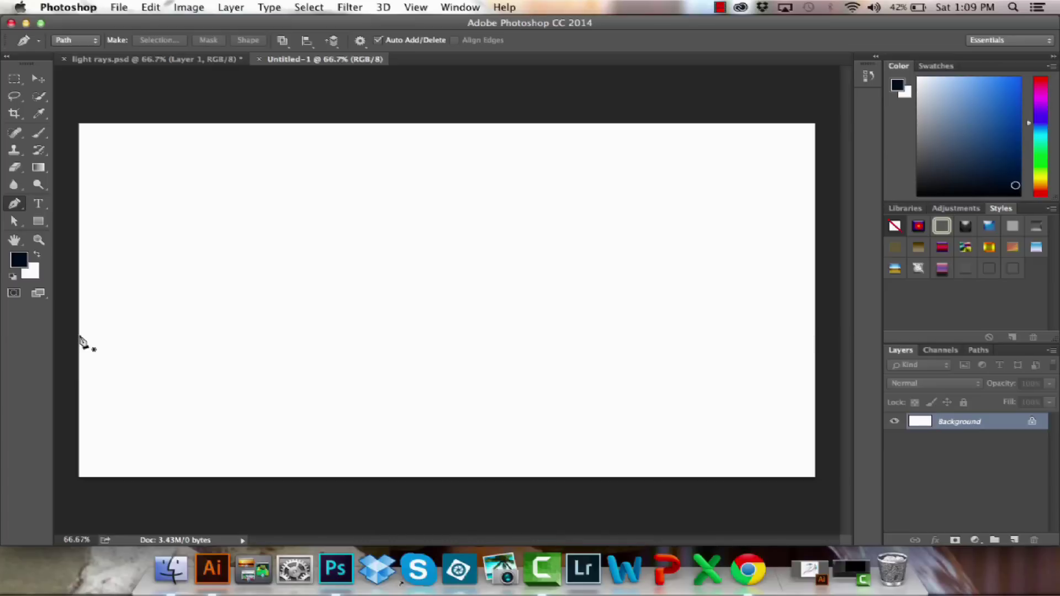
drag(80, 335, 192, 277)
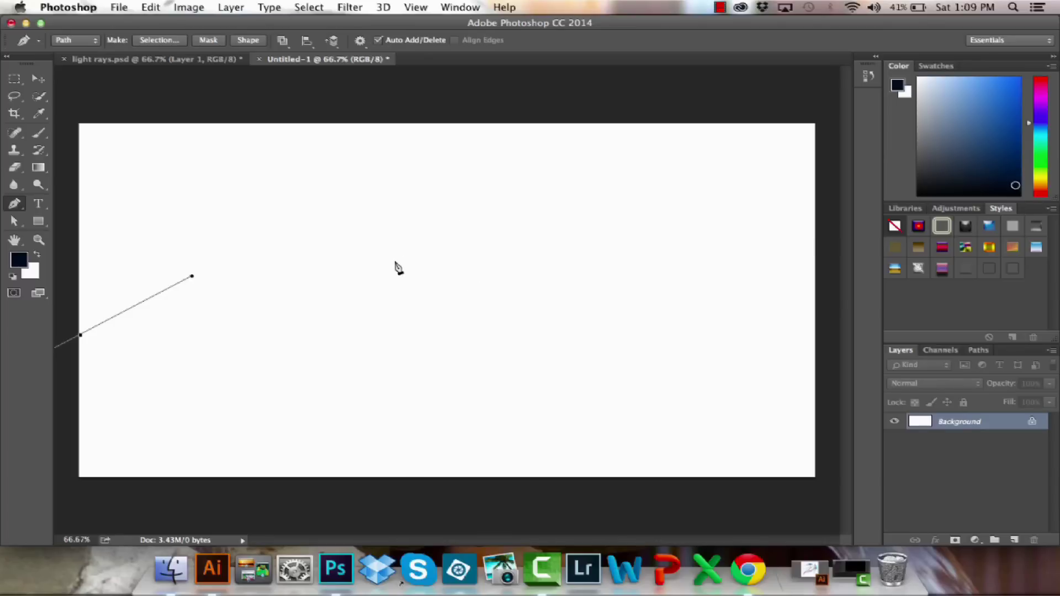
drag(395, 262, 562, 395)
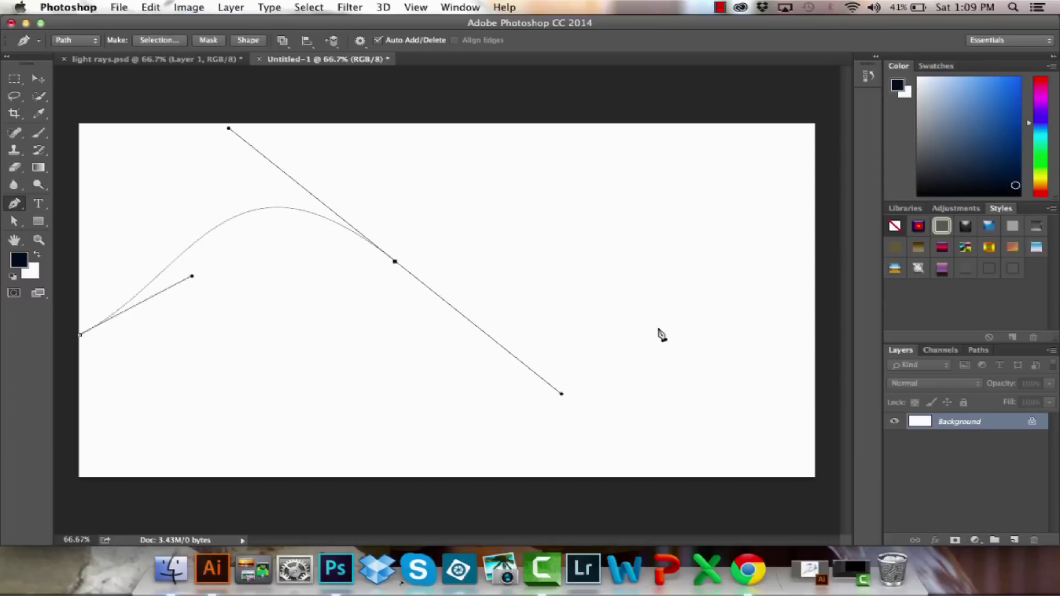
drag(630, 331, 727, 261)
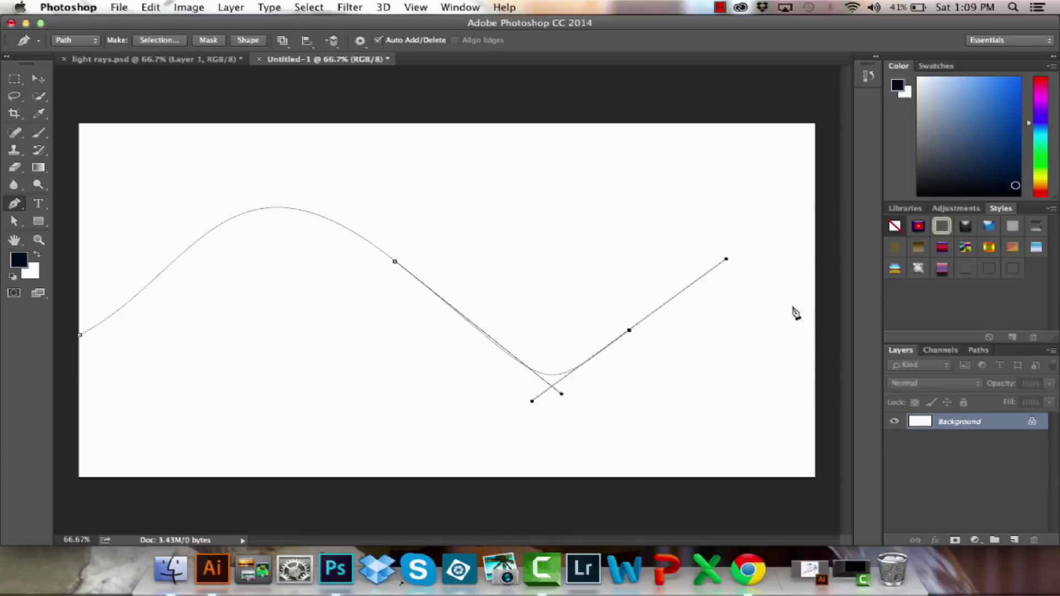
drag(791, 303, 819, 333)
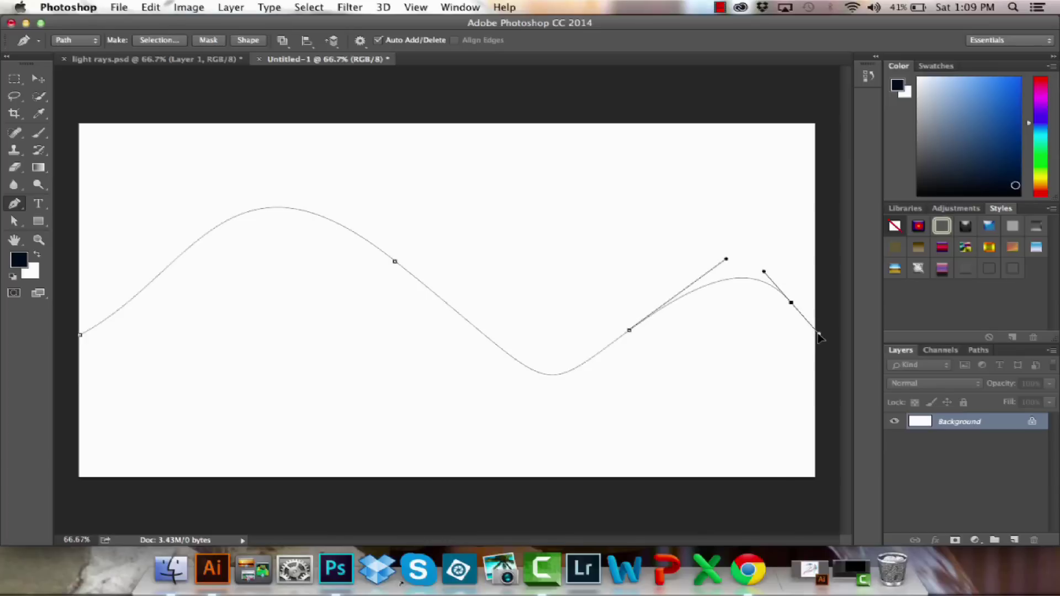
Add empty Layer 1 and bring up Filter > Render > Flame for the wave path.
click(1014, 541)
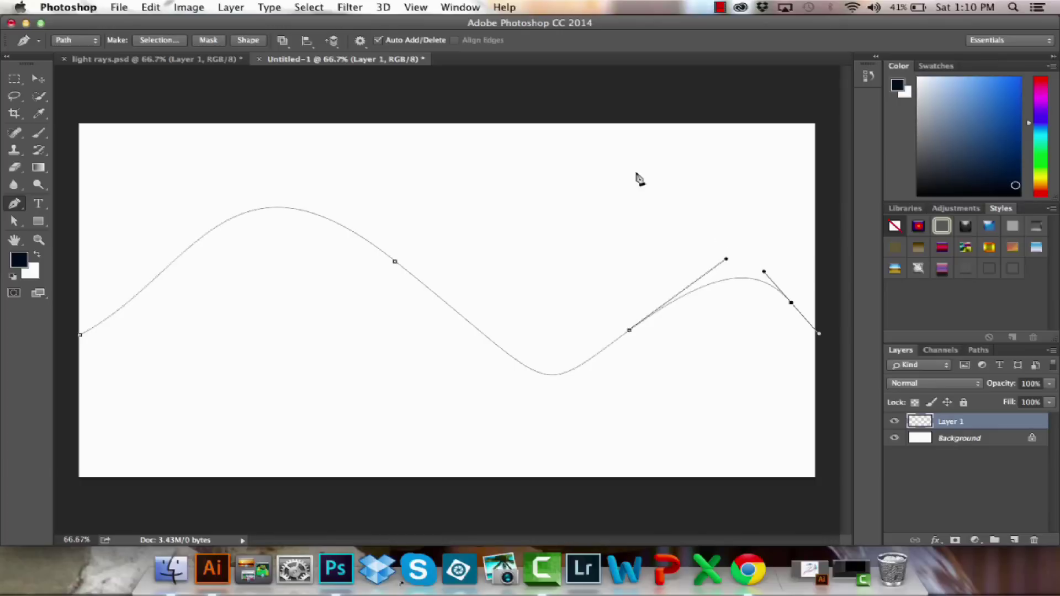
click(349, 8)
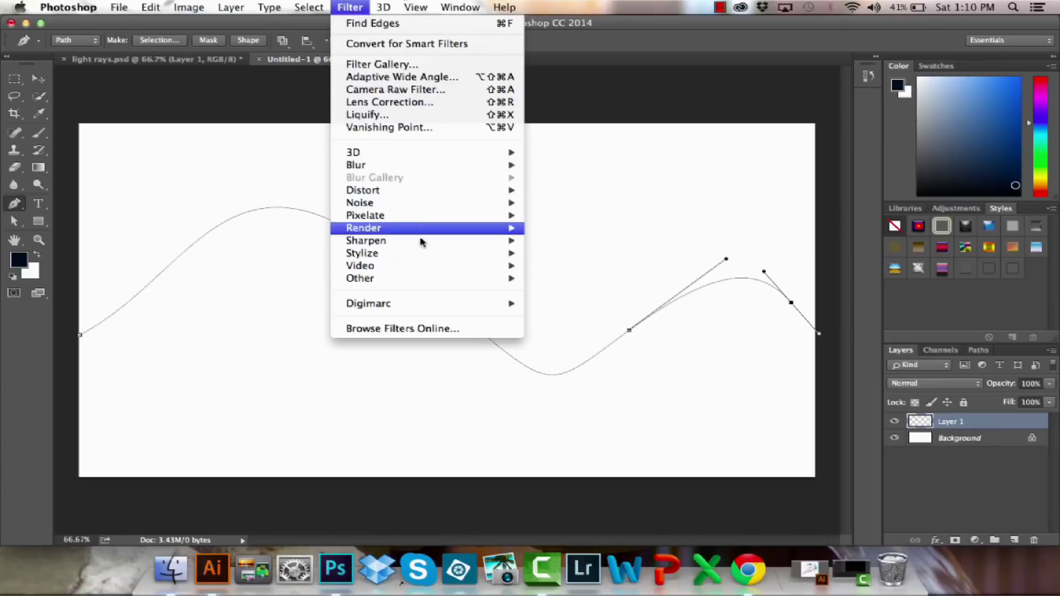
mouse_move(420, 231)
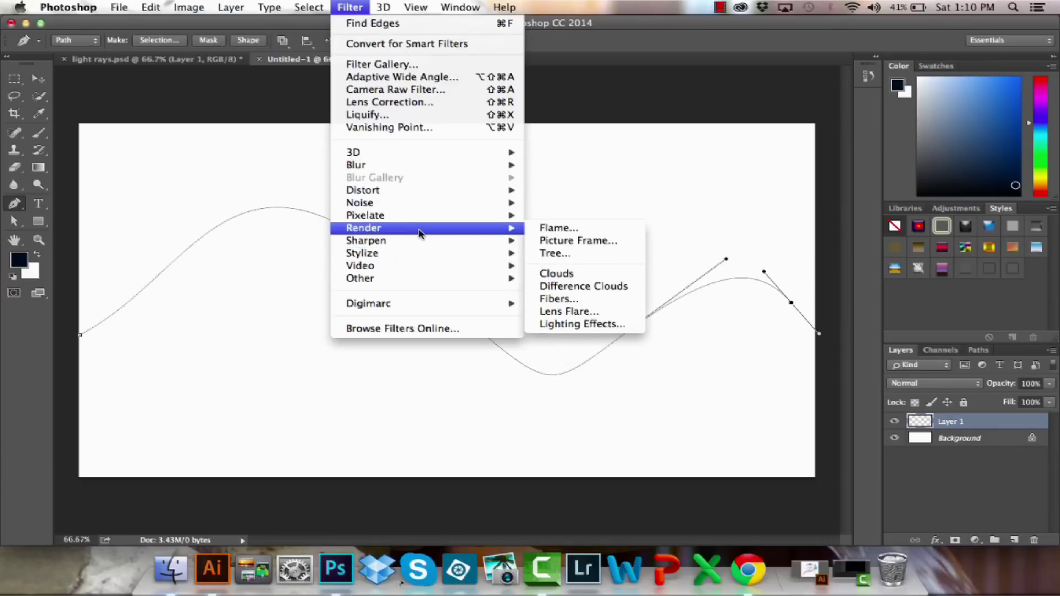
click(579, 234)
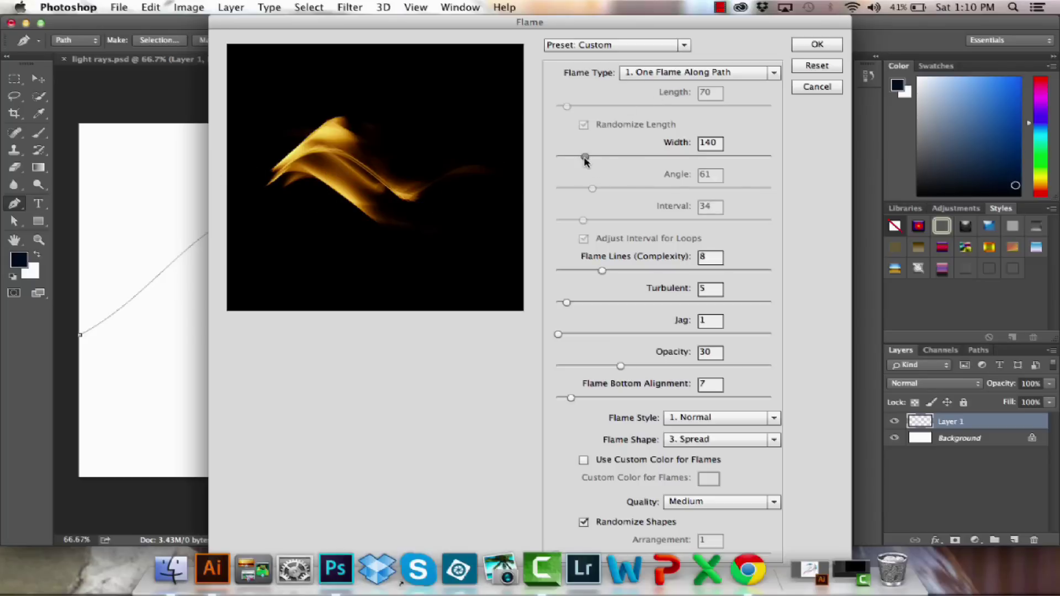
Keep One Flame Along Path and narrow the flame to width 89 with 7 flame lines and turbulence 7.
mouse_move(585, 157)
mouse_down()
mouse_move(575, 157)
mouse_move(587, 157)
mouse_up()
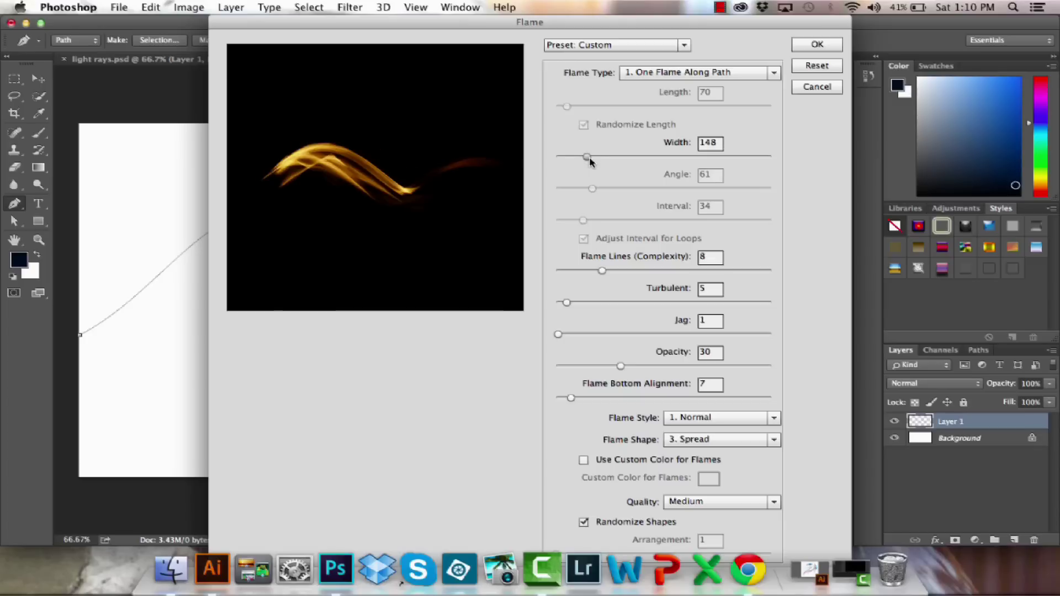
drag(588, 157, 579, 159)
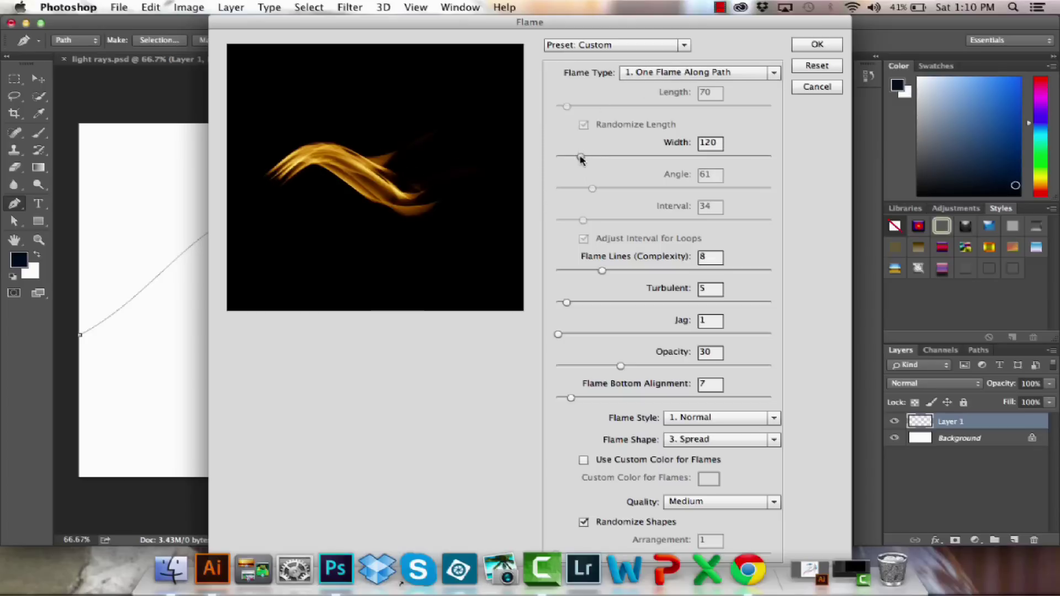
drag(581, 159, 577, 159)
click(691, 75)
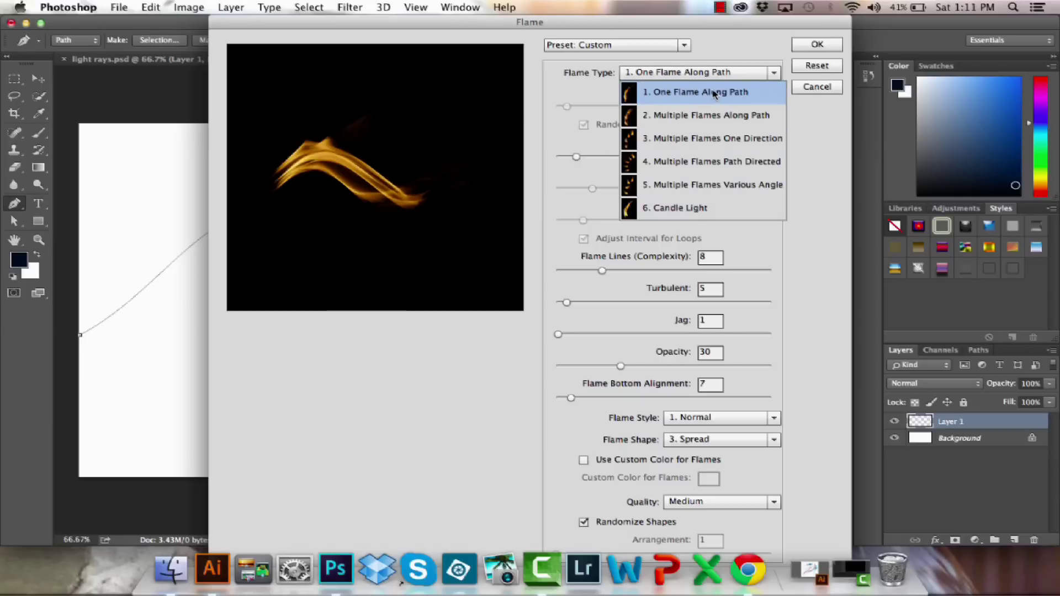
click(714, 94)
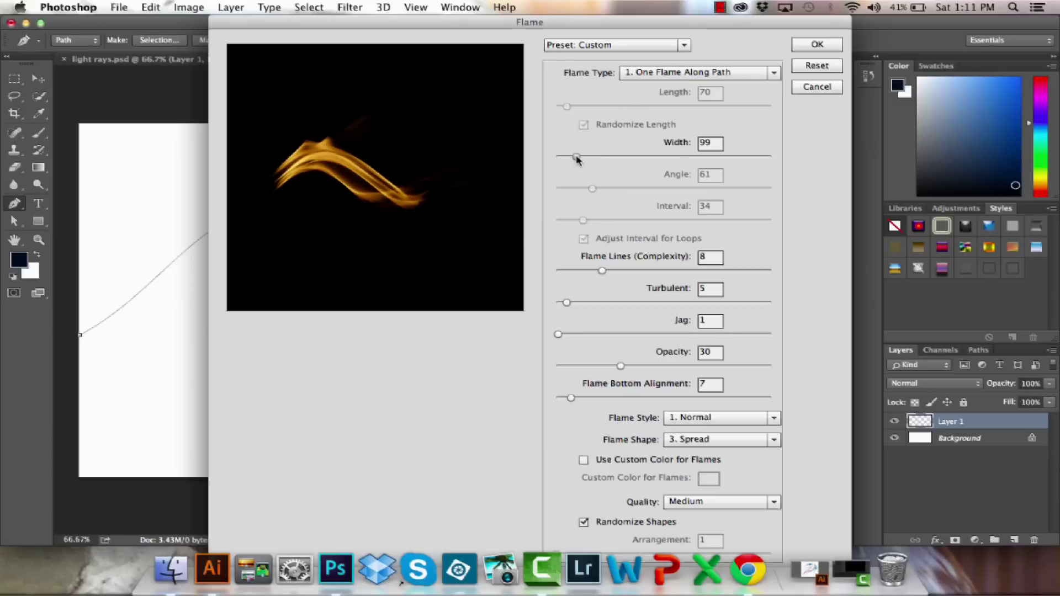
drag(577, 159, 574, 160)
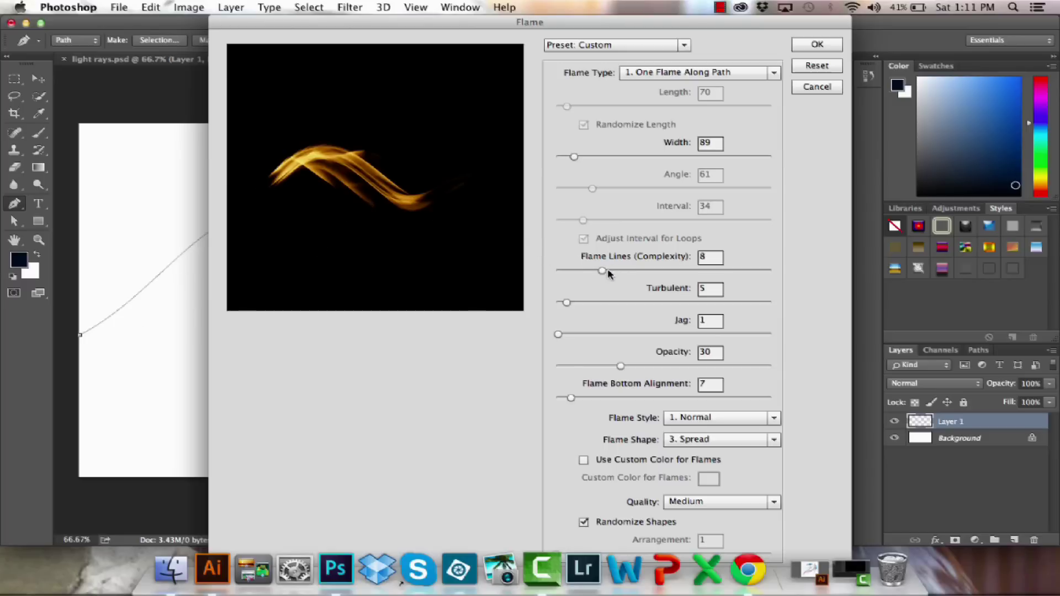
drag(602, 273, 571, 304)
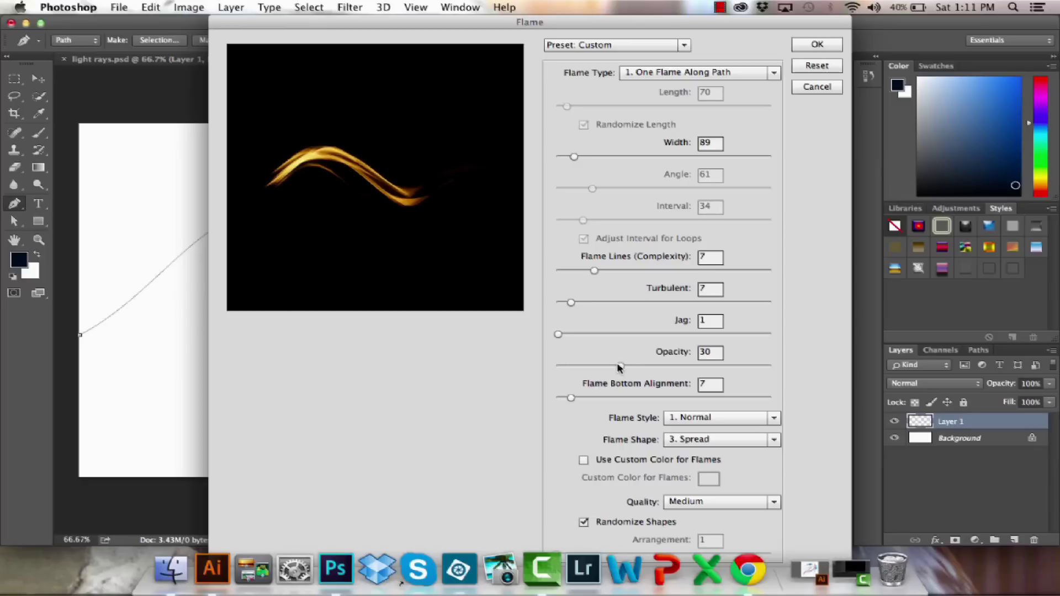
Try different flame opacities, settle on 30, and turn off Randomize Shapes.
drag(619, 366, 621, 369)
drag(620, 366, 765, 385)
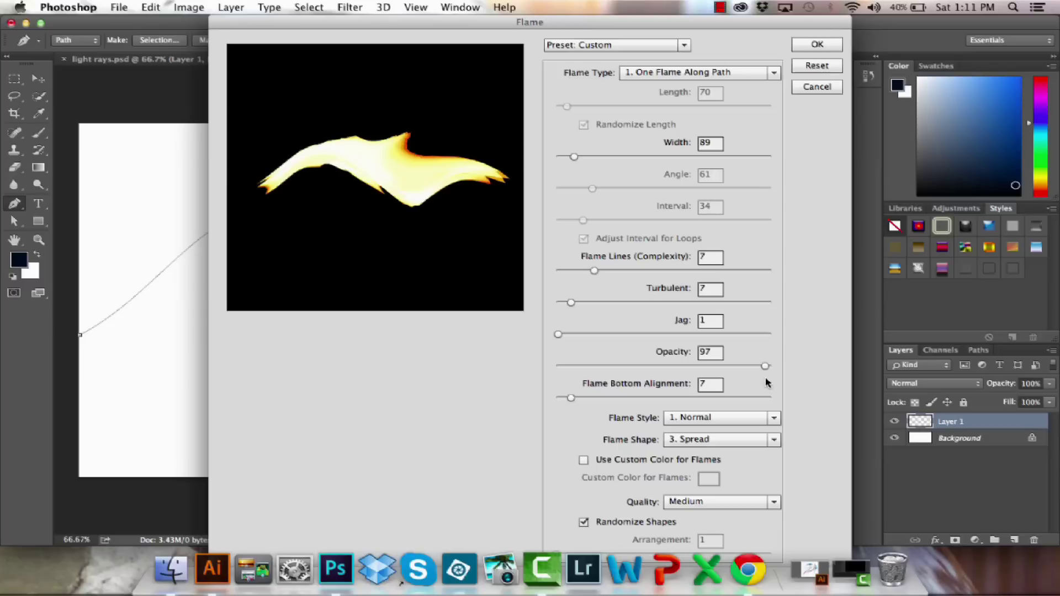
drag(765, 366, 593, 367)
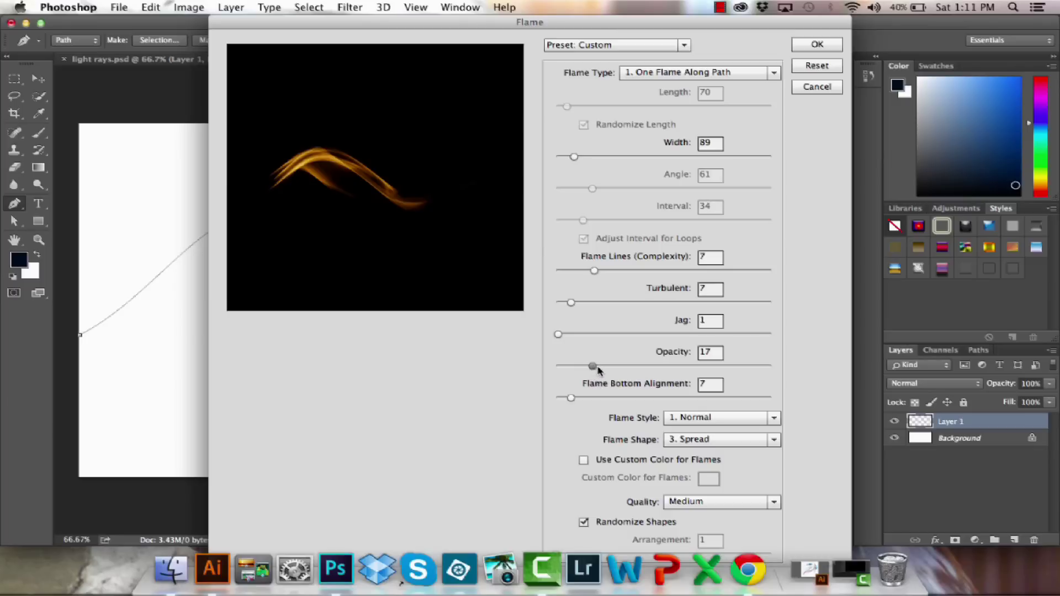
drag(598, 371, 610, 371)
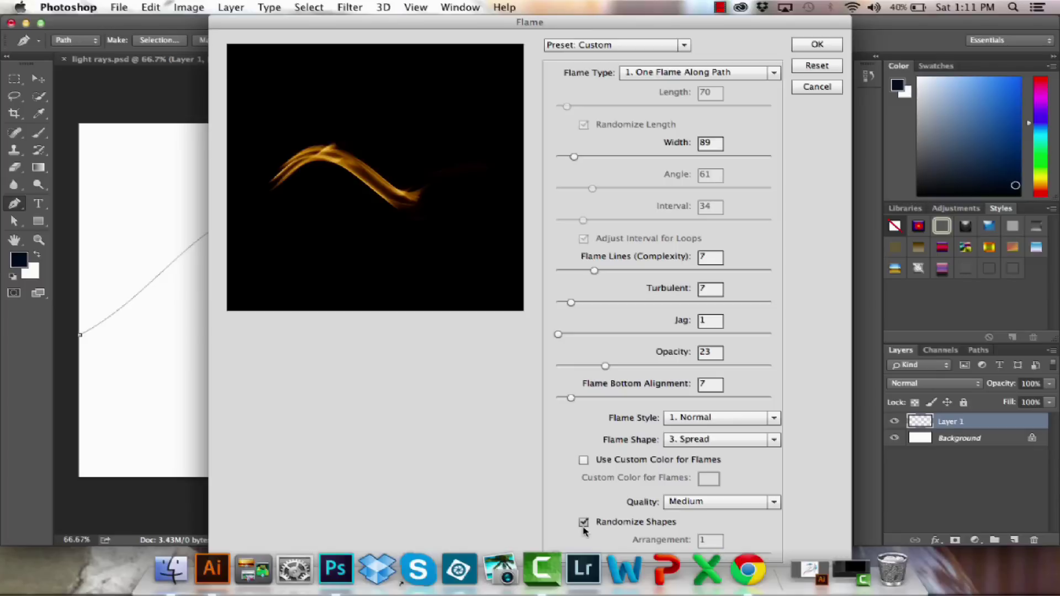
drag(606, 366, 621, 367)
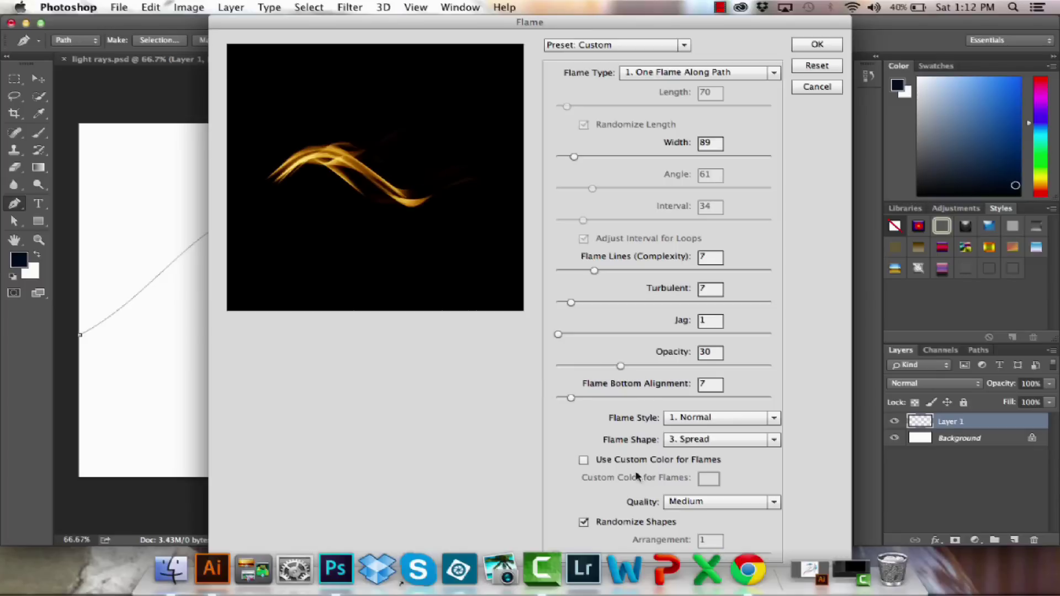
click(583, 522)
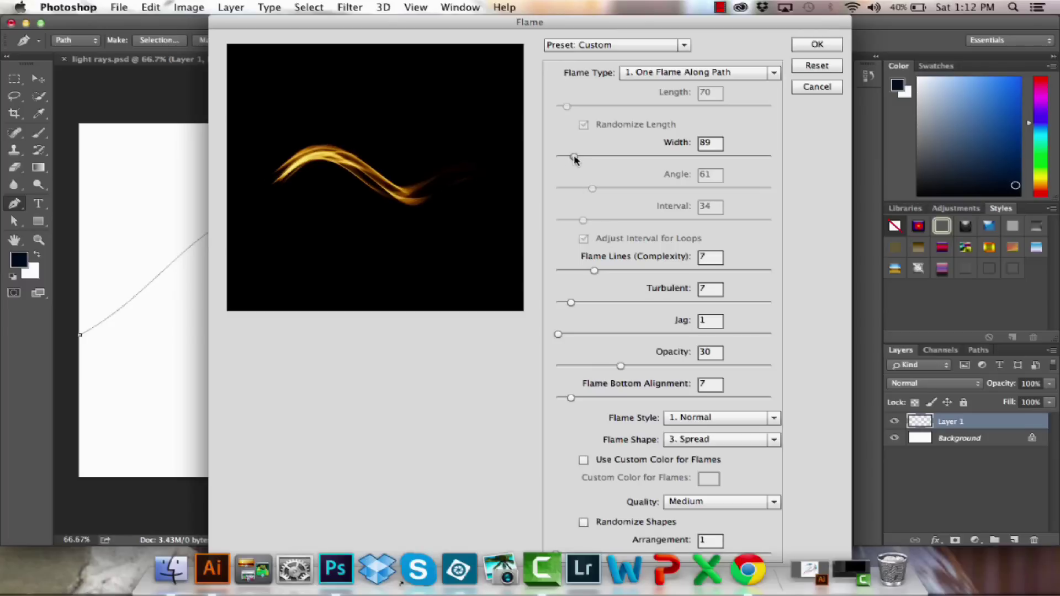
Set flame width 147, turbulence 13 and jag 6, re-enable Randomize Shapes, and apply the flame.
drag(574, 156, 590, 159)
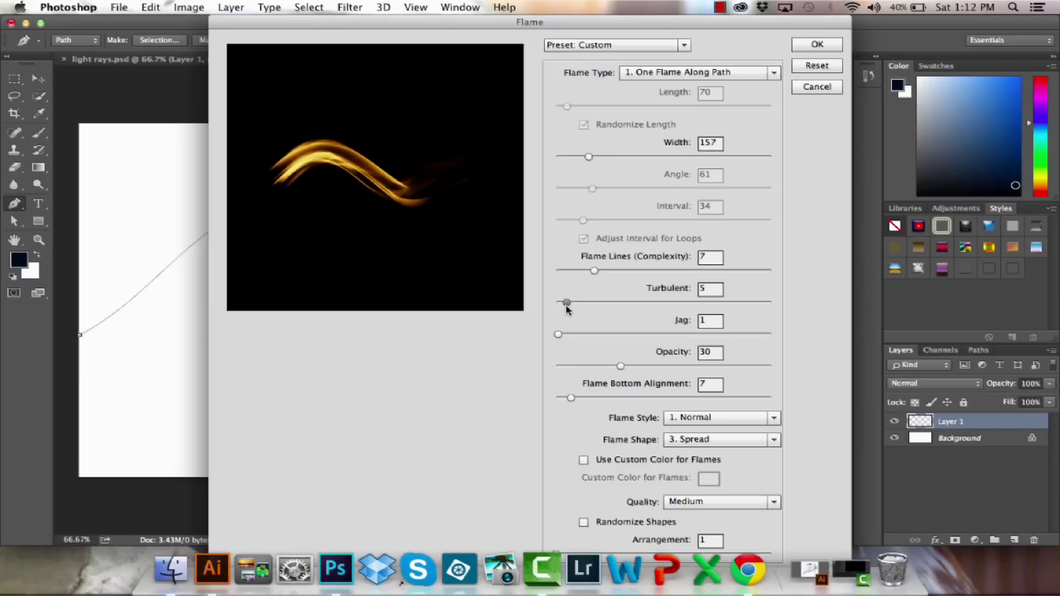
drag(566, 306, 568, 334)
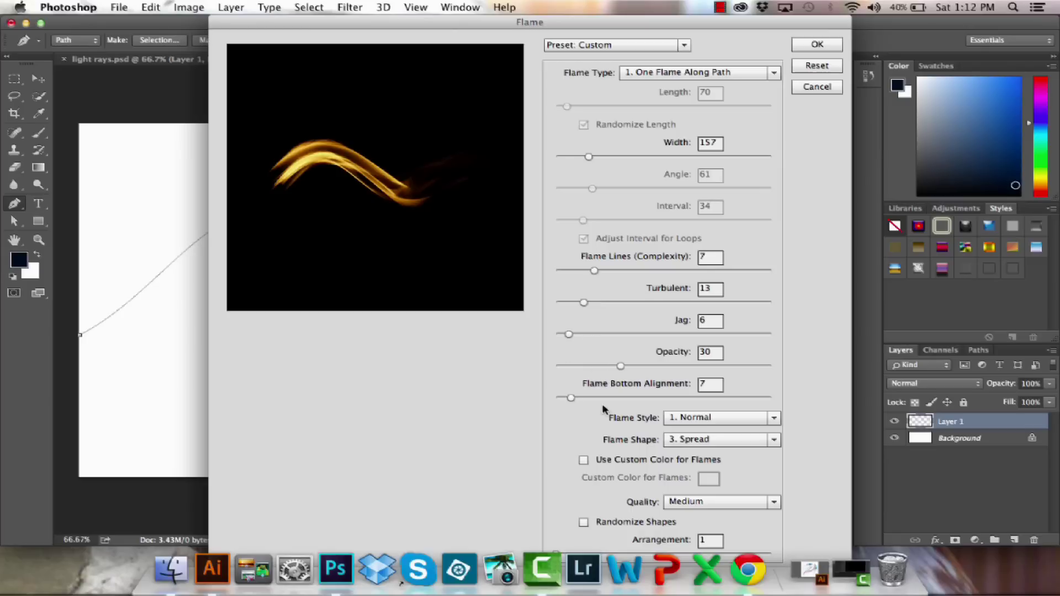
click(583, 521)
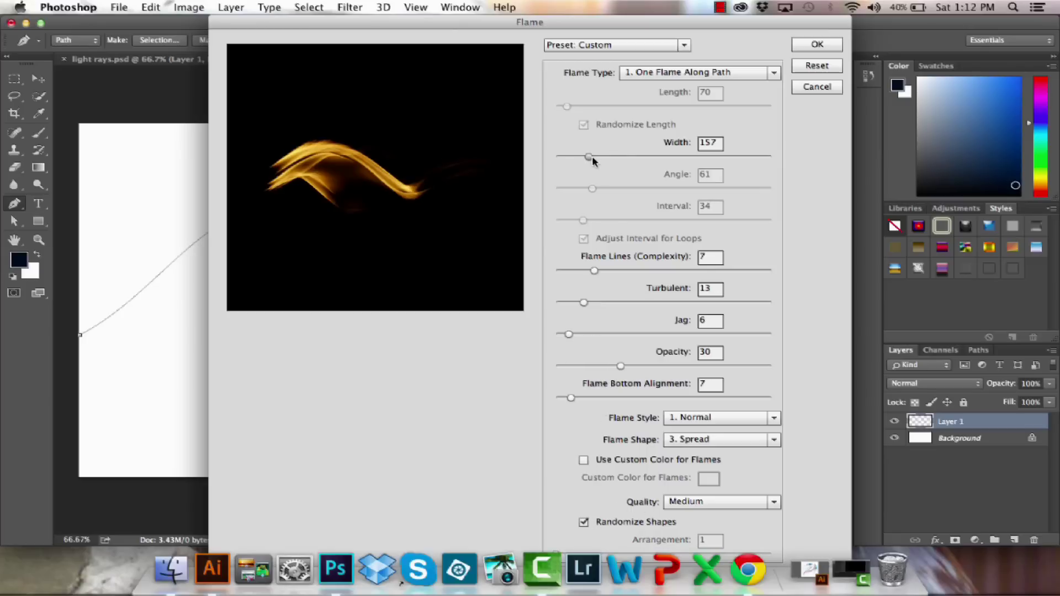
drag(590, 157, 589, 158)
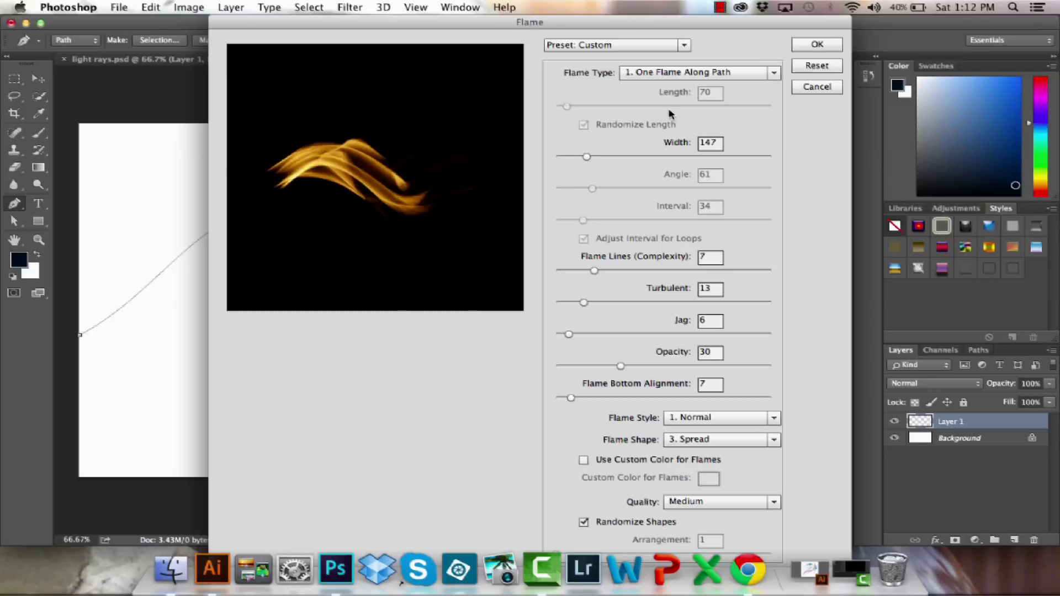
click(830, 49)
Render the flame, save the work path as a permanent path, and show the Layers panel.
click(817, 46)
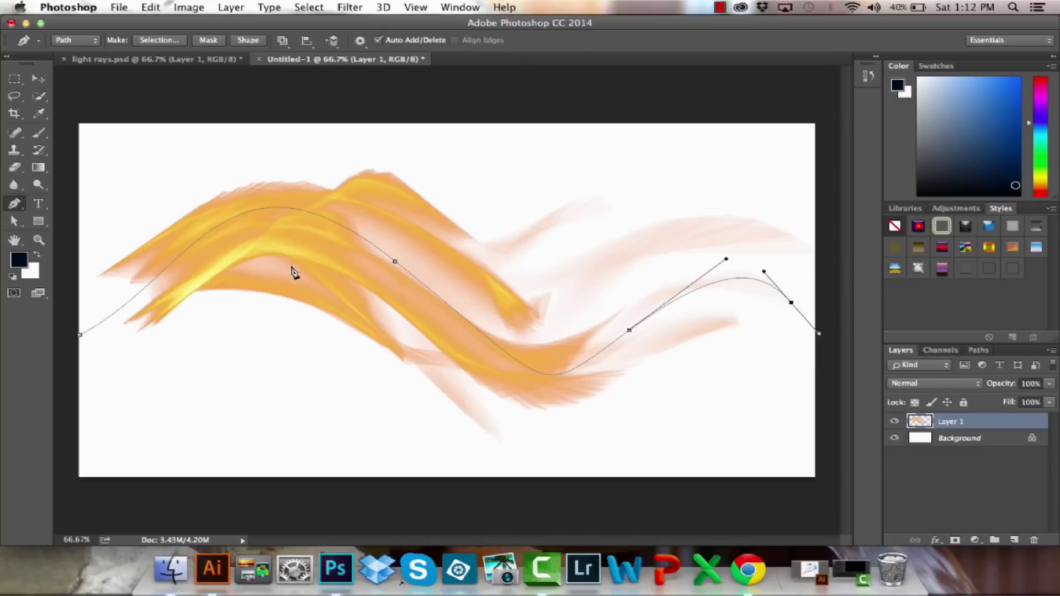
click(980, 353)
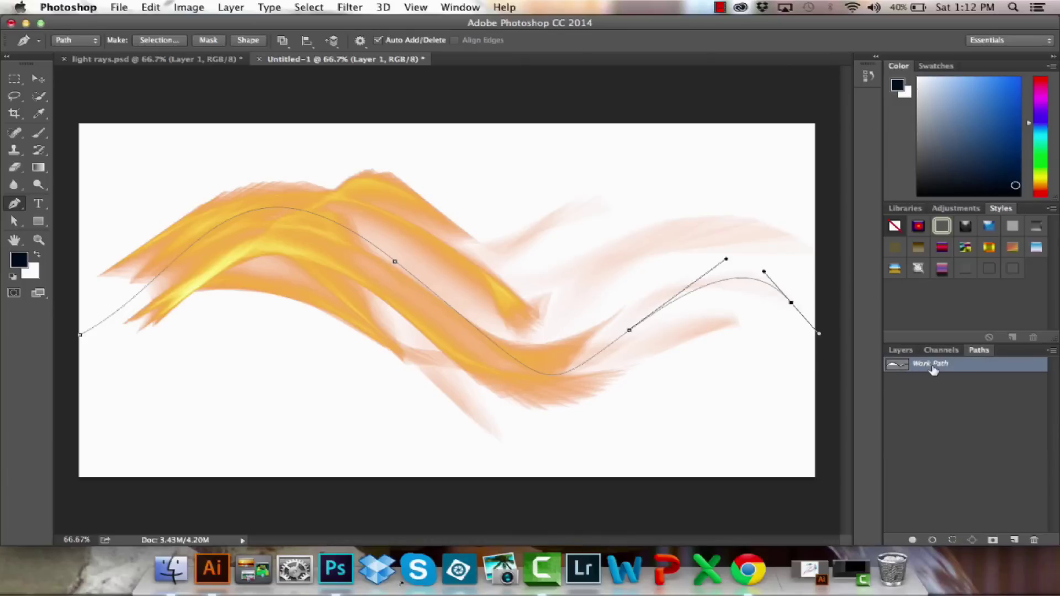
drag(933, 370, 1036, 545)
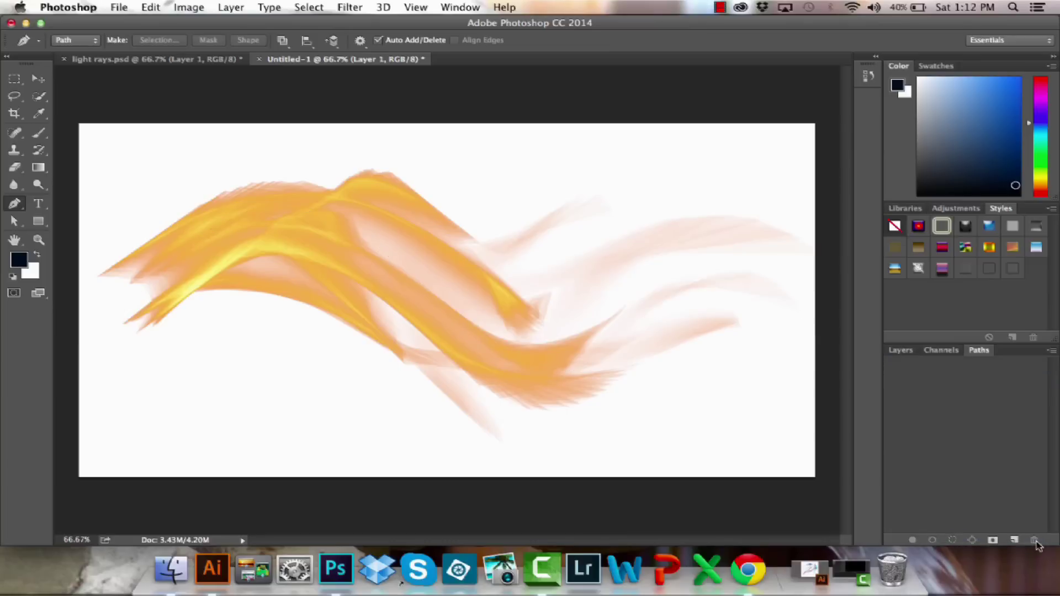
click(901, 352)
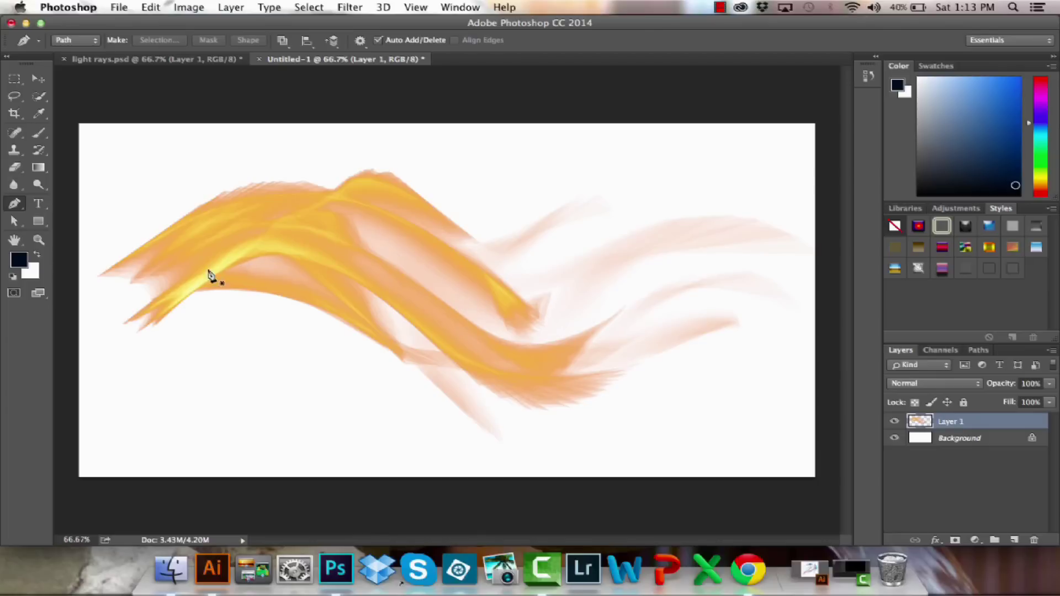
click(569, 299)
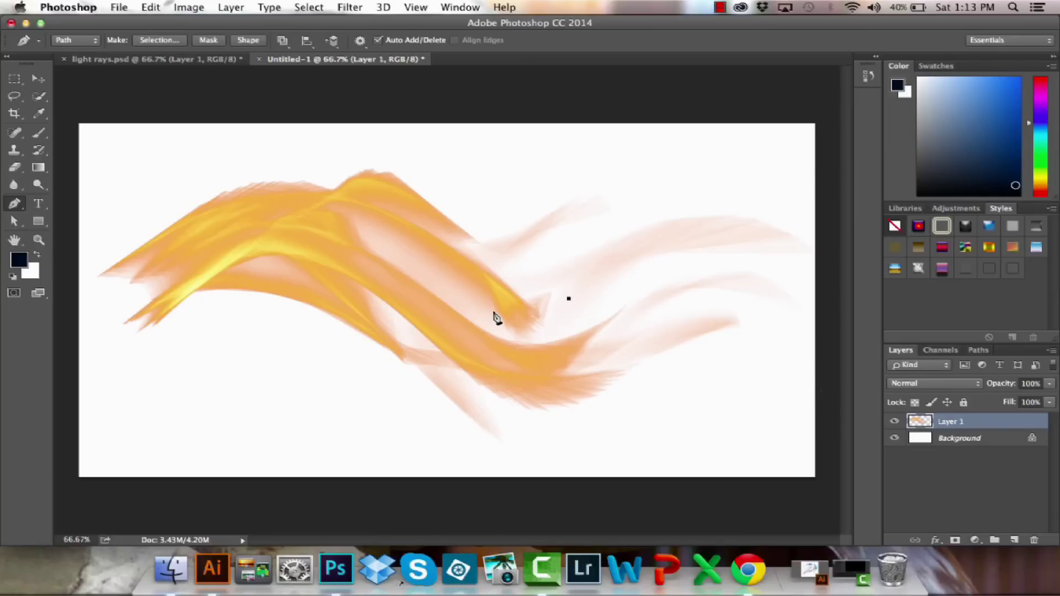
Warp the Layer 1 flame, pulling its left side down and bending the top and upper right downward.
click(35, 81)
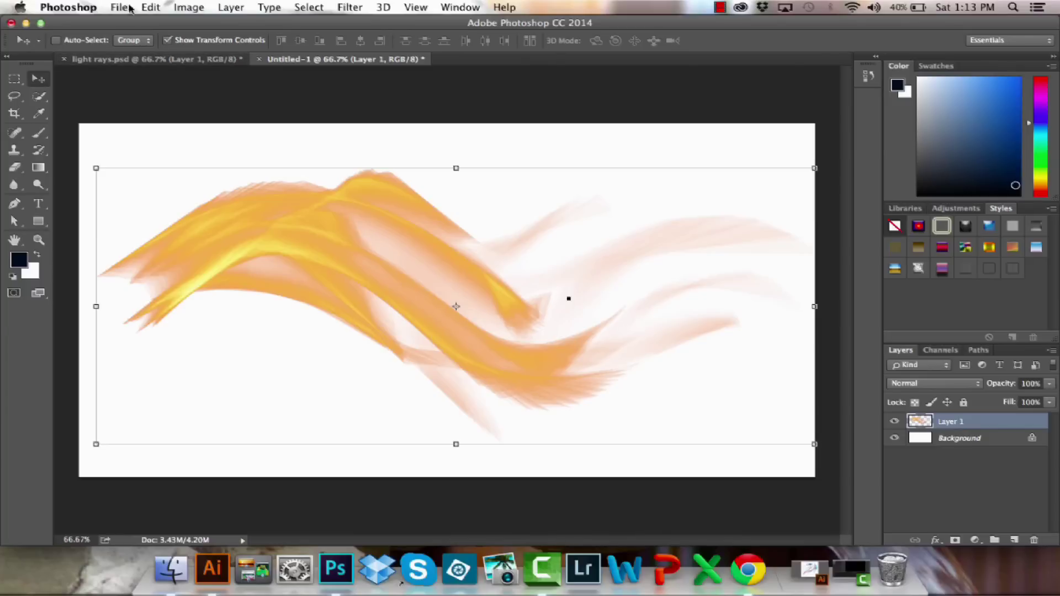
click(150, 8)
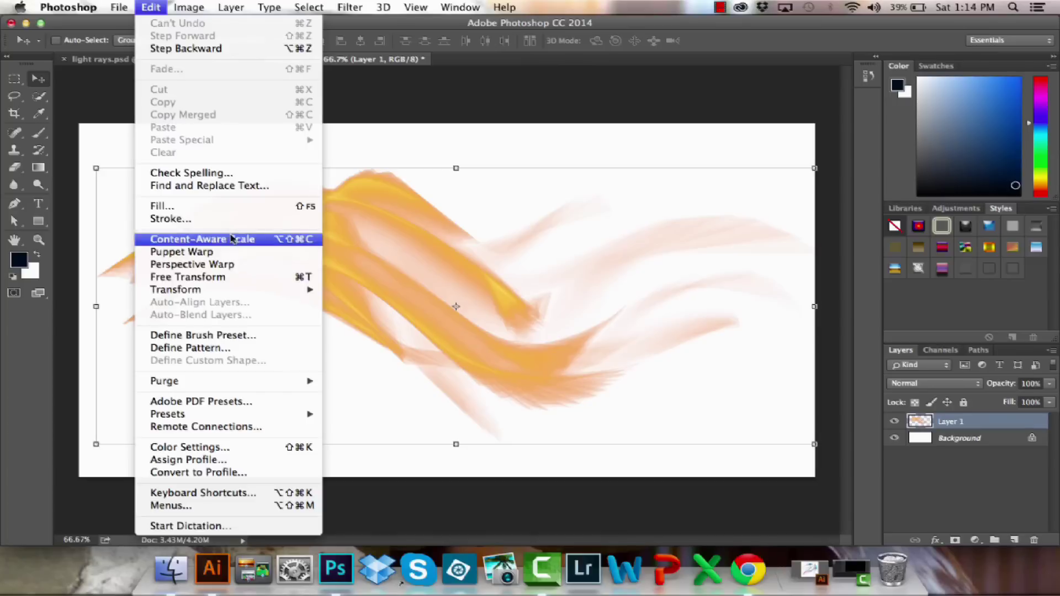
mouse_move(245, 290)
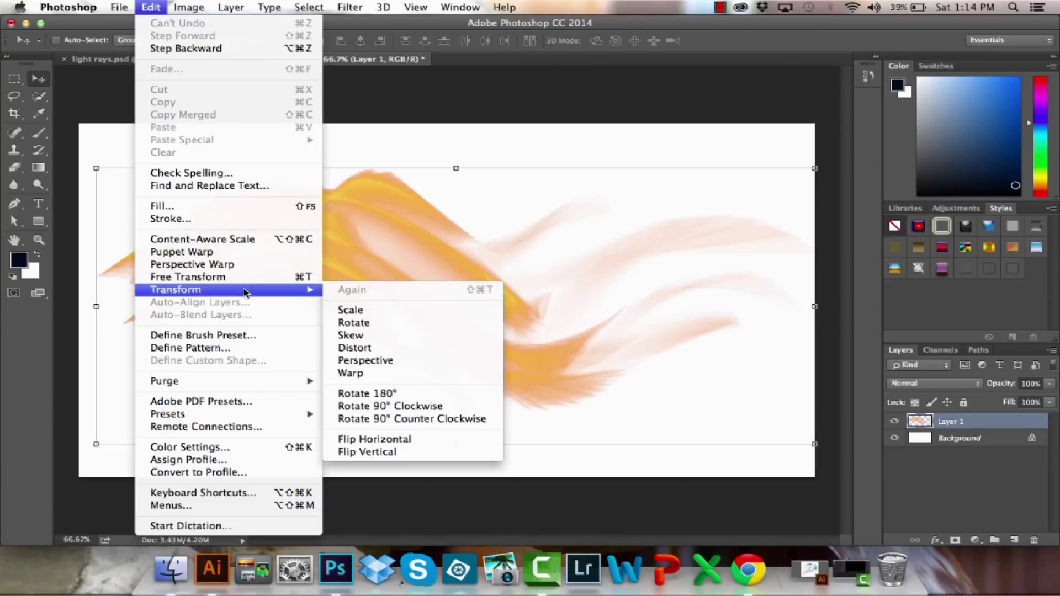
click(389, 380)
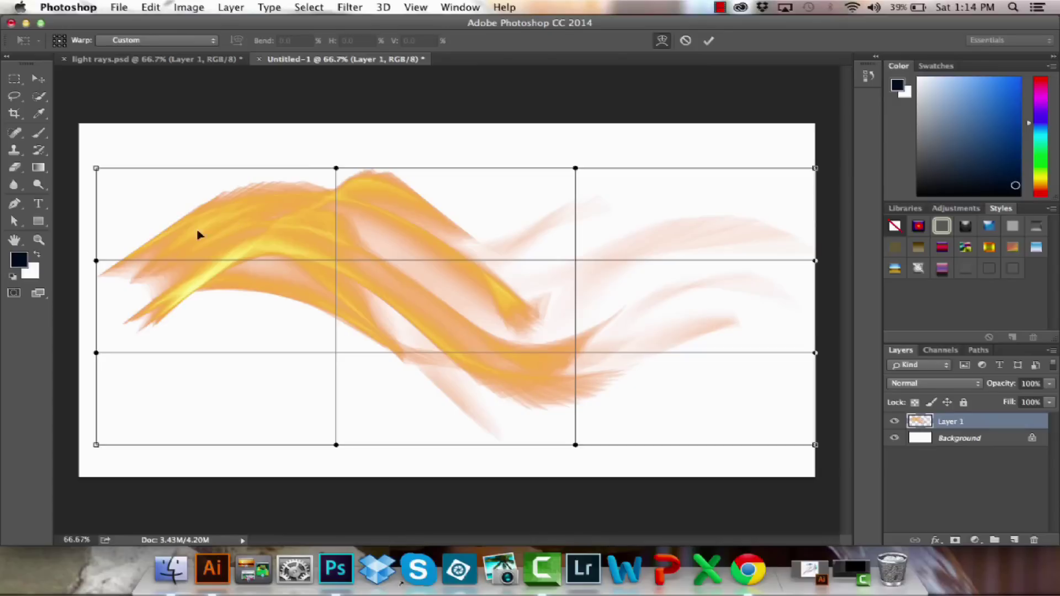
drag(97, 265, 78, 315)
drag(95, 365, 55, 409)
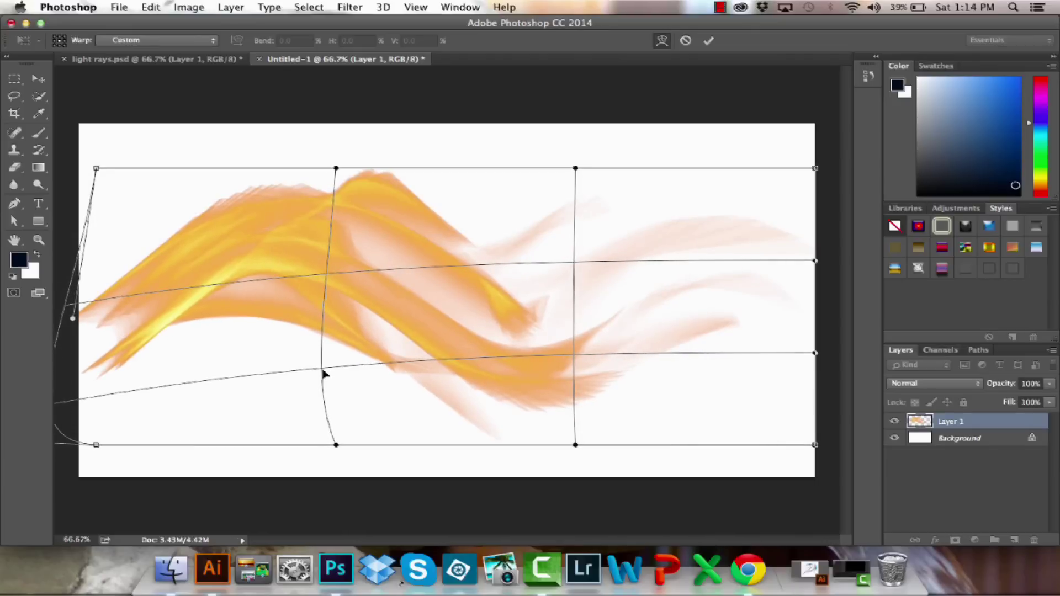
drag(324, 374, 290, 306)
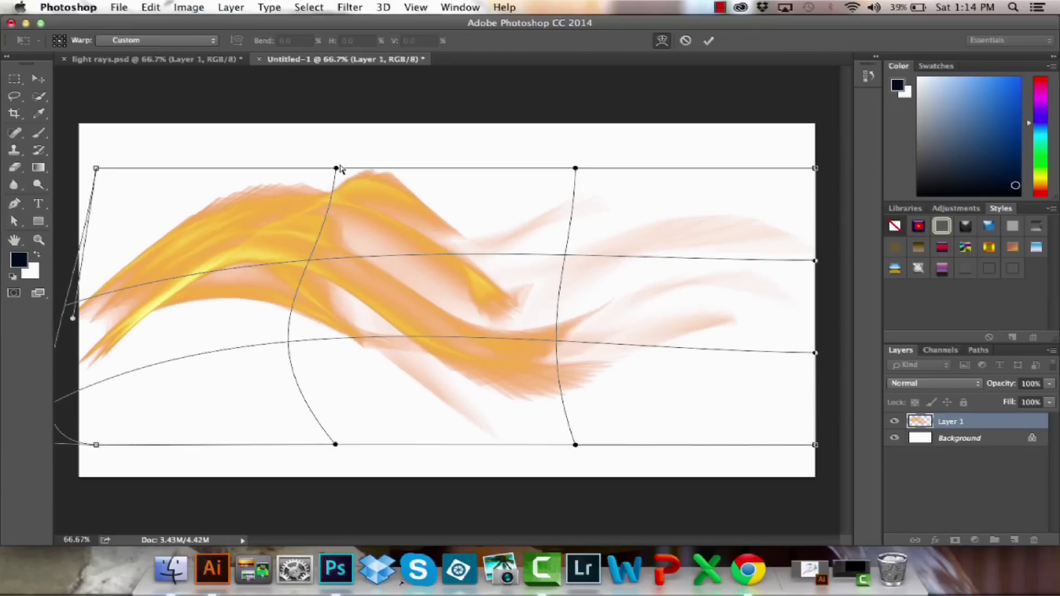
drag(335, 174, 386, 200)
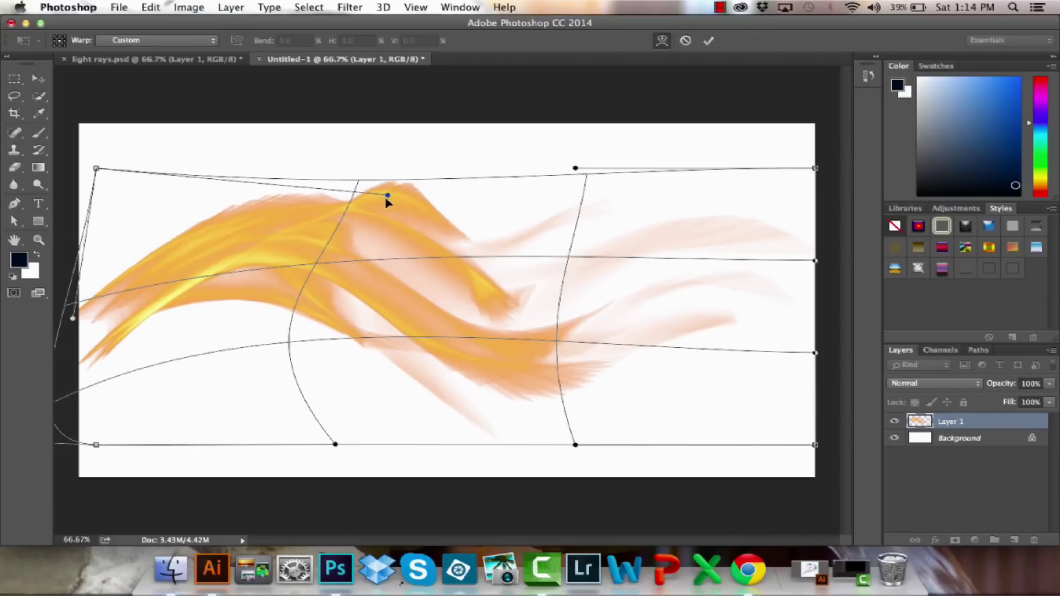
drag(323, 263, 271, 386)
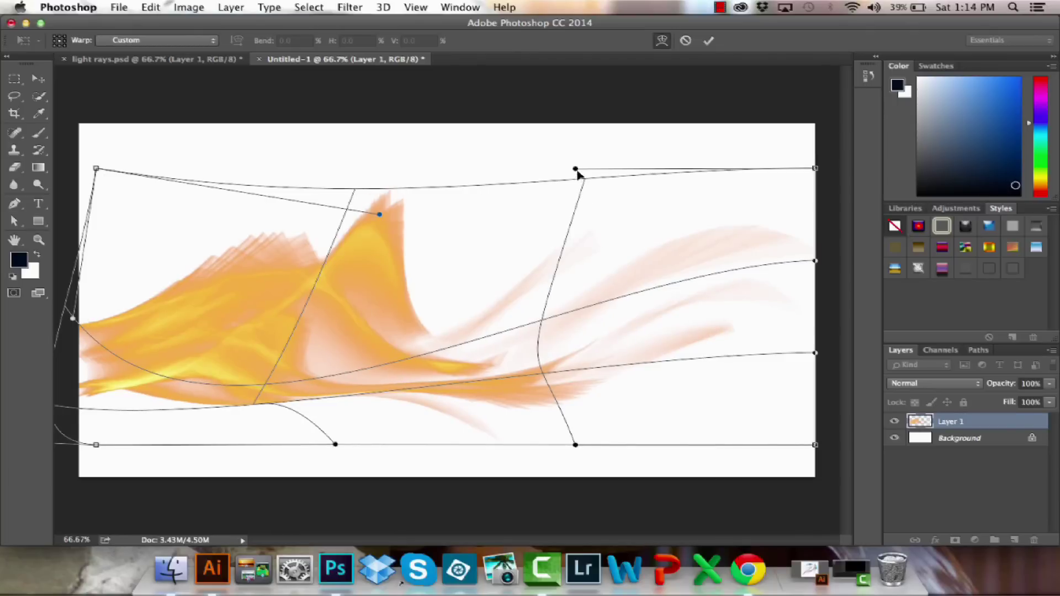
drag(578, 175, 635, 260)
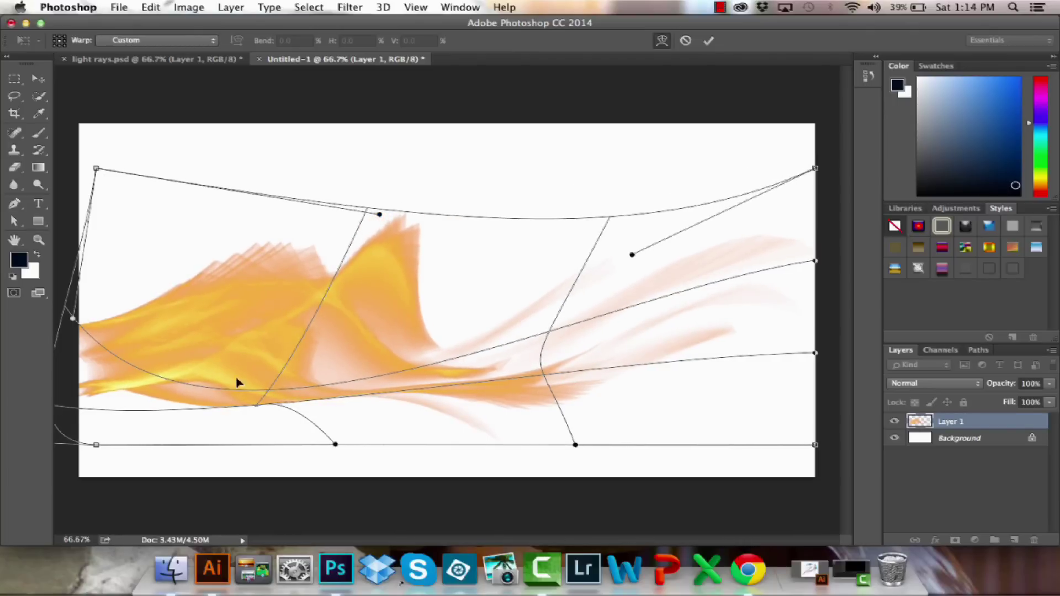
Refine the warp, stretching the bottom and lower right down and flattening the wave around a central peak.
drag(294, 377, 449, 344)
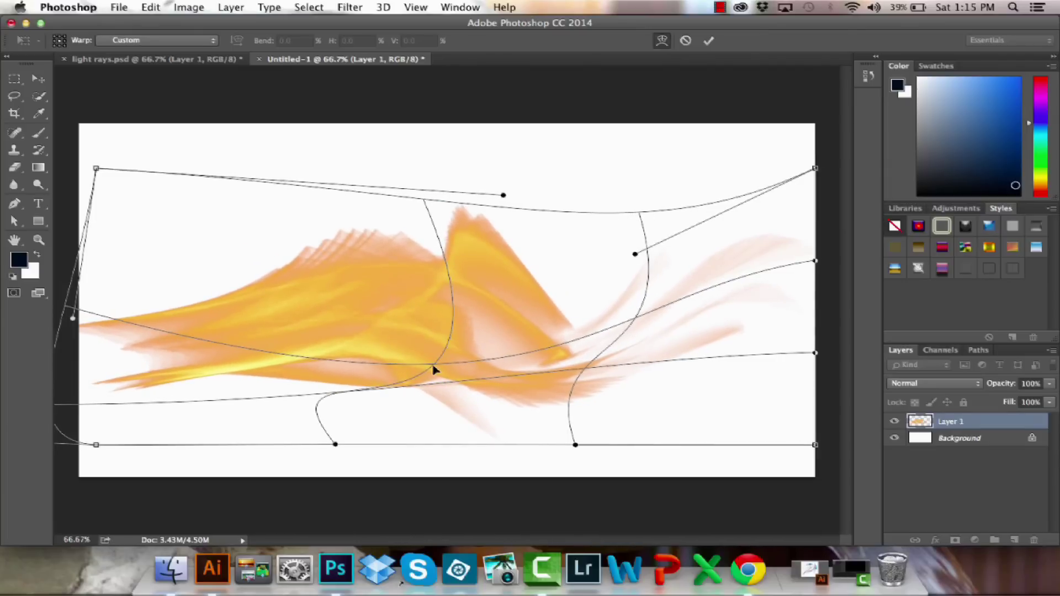
drag(407, 393, 404, 430)
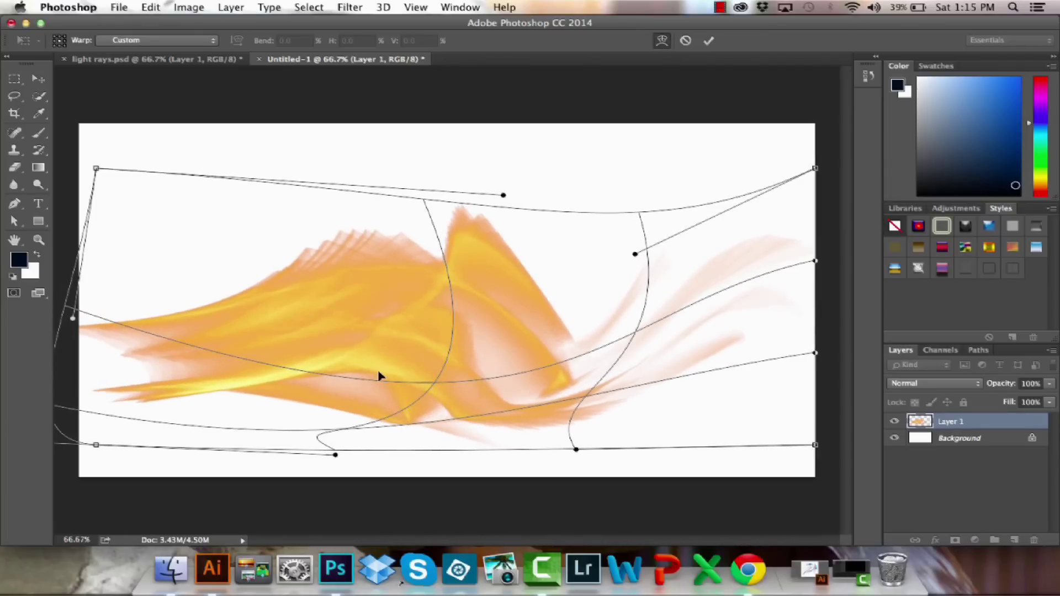
drag(366, 380, 335, 356)
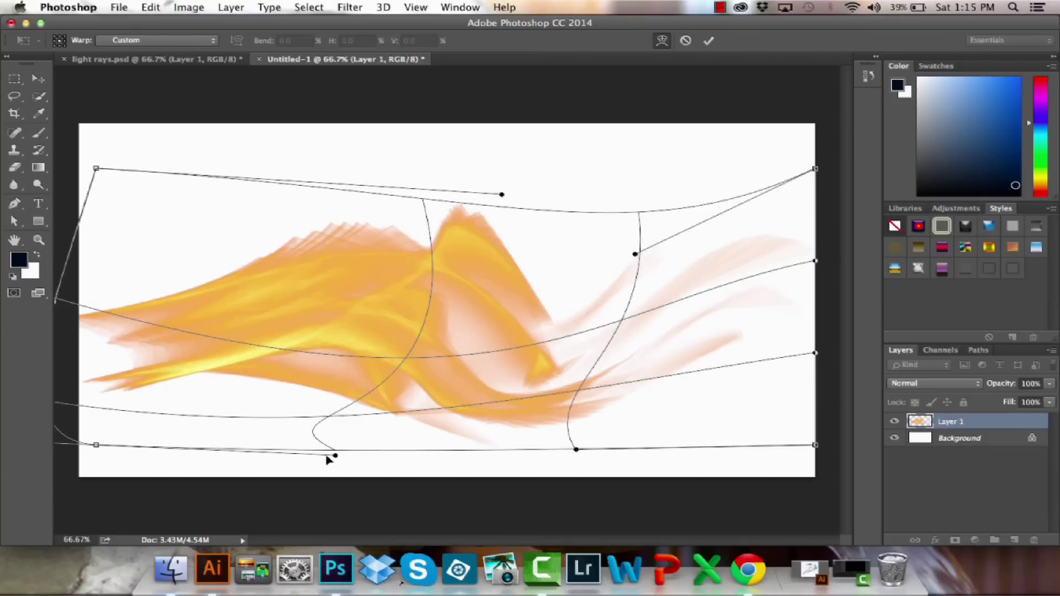
drag(337, 454, 414, 476)
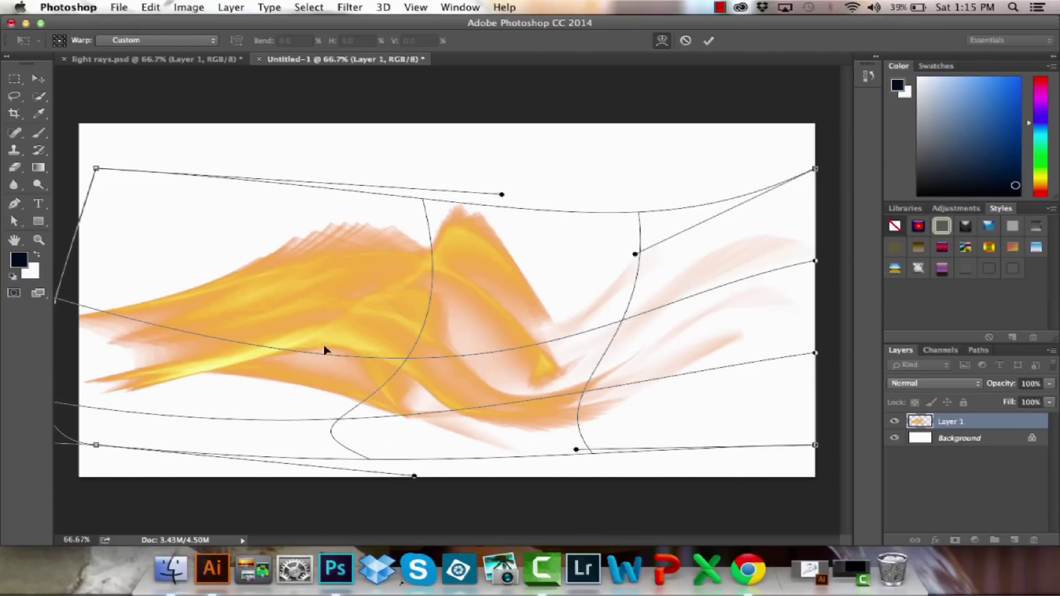
drag(299, 331, 289, 306)
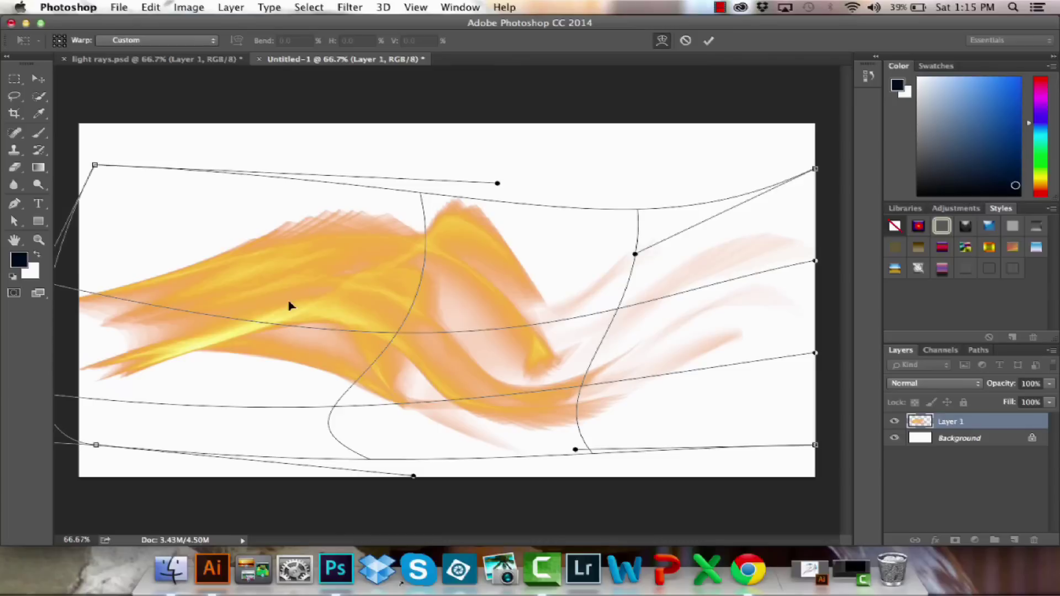
drag(348, 410, 389, 350)
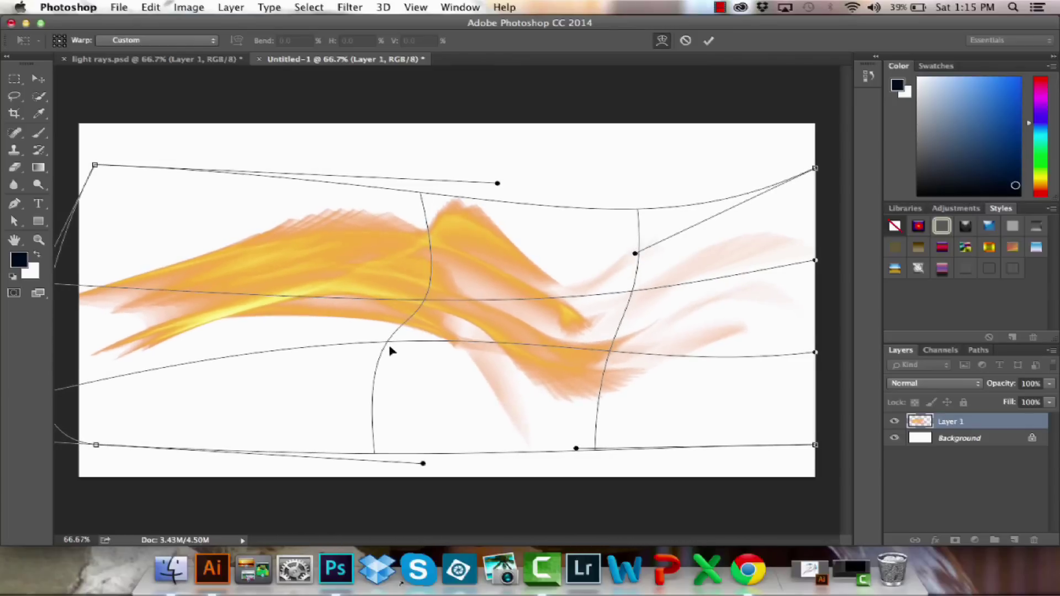
drag(169, 280, 160, 333)
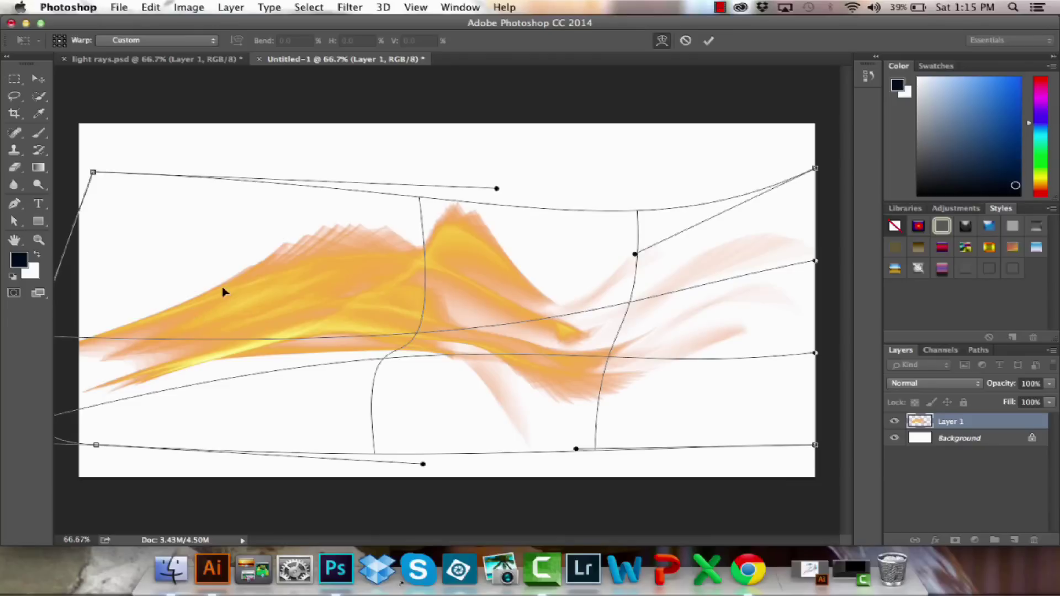
drag(97, 175, 83, 251)
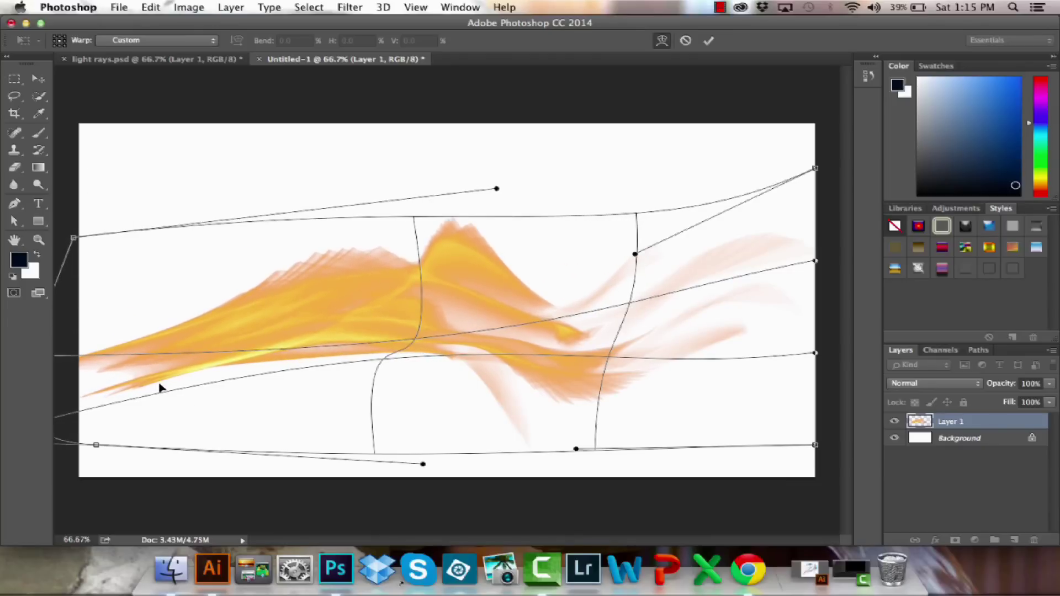
drag(159, 388, 139, 423)
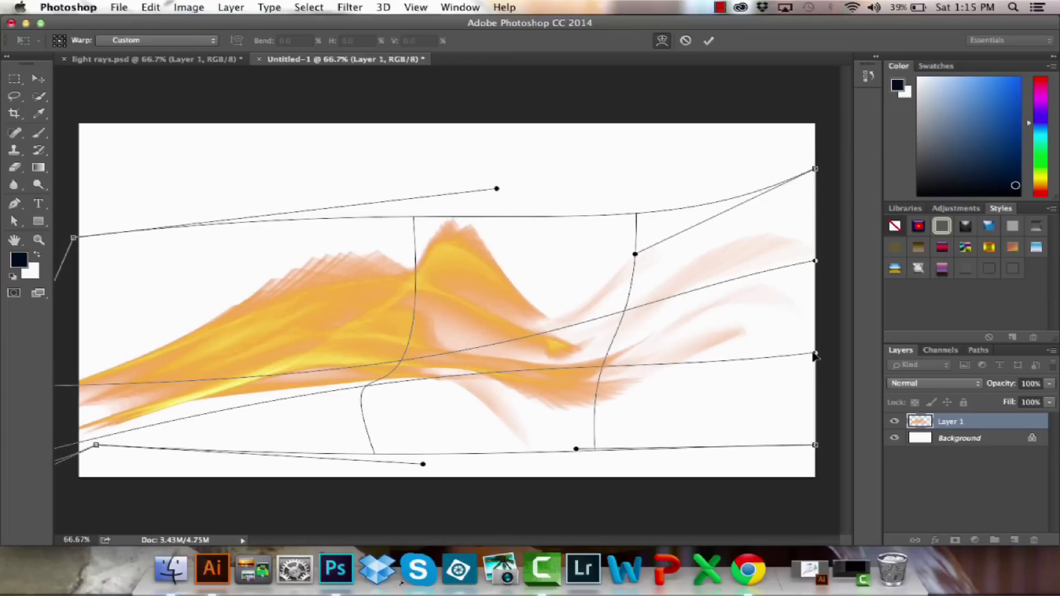
drag(815, 355, 809, 413)
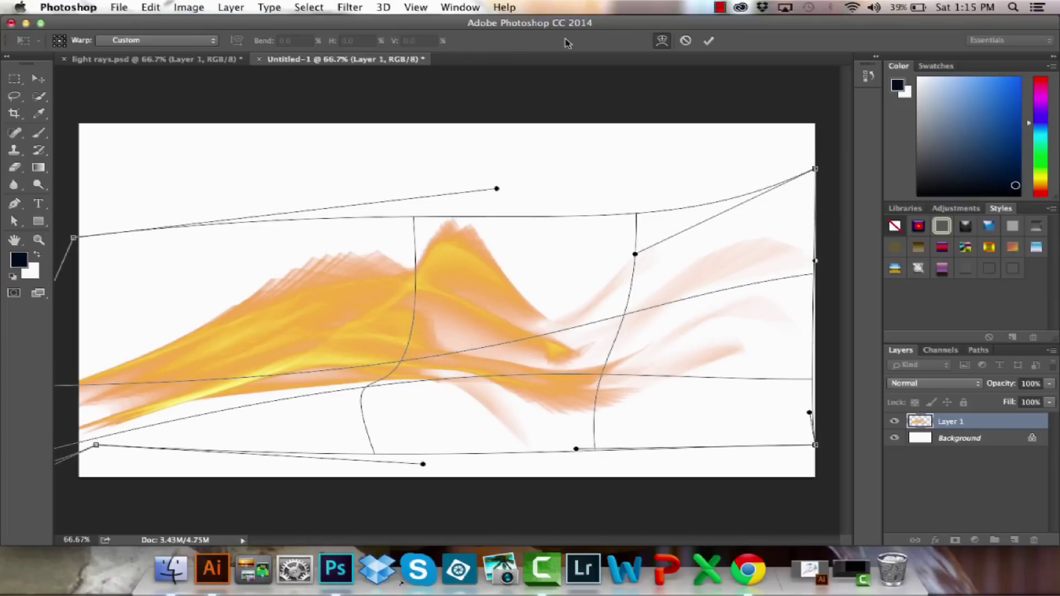
Commit the warp, lock Layer 1's transparent pixels, and fill the wave with a red-to-green gradient.
click(708, 40)
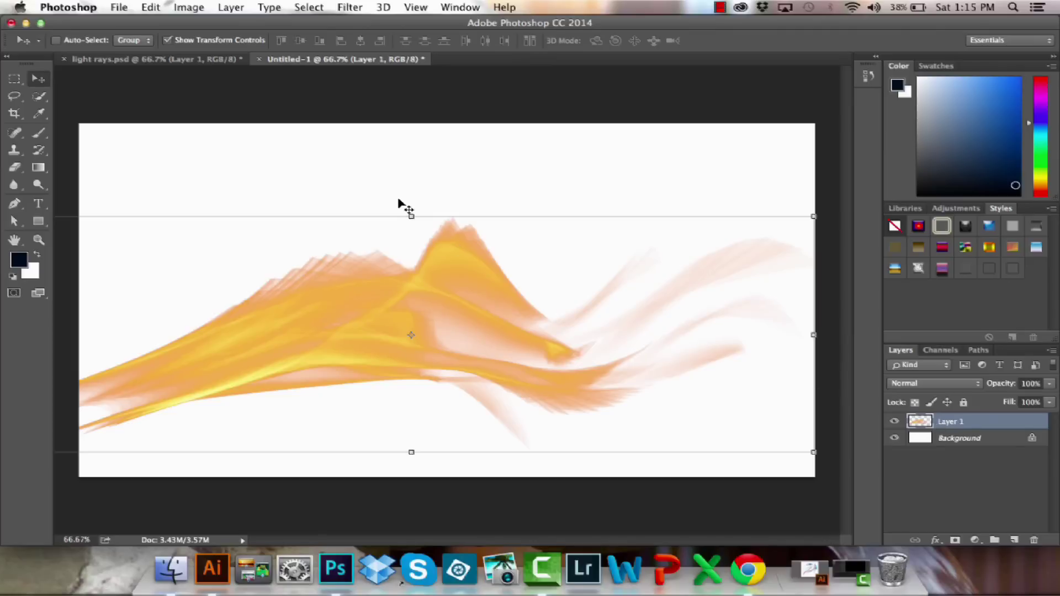
click(37, 169)
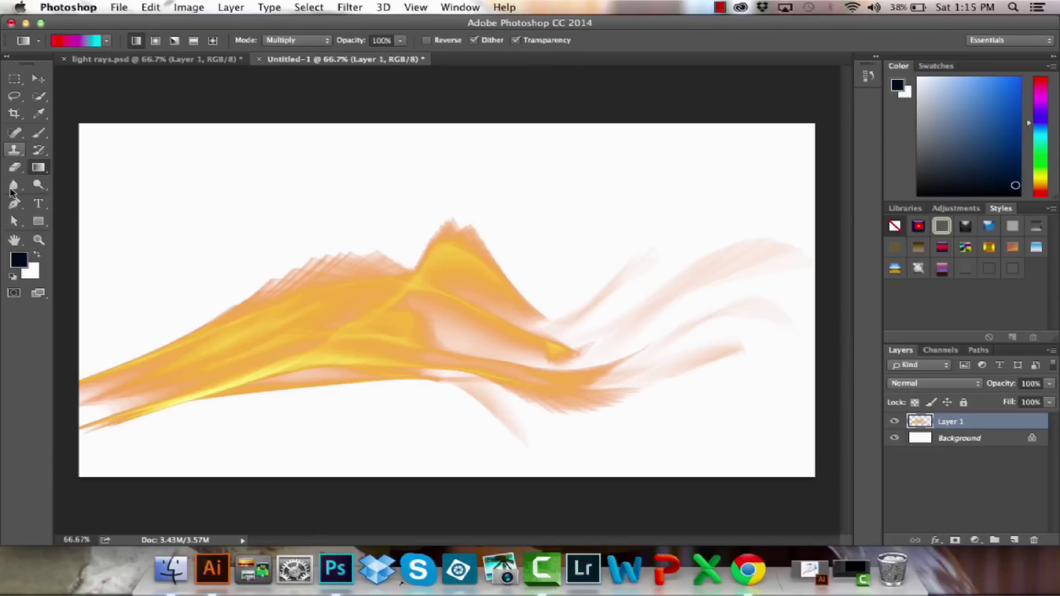
click(71, 43)
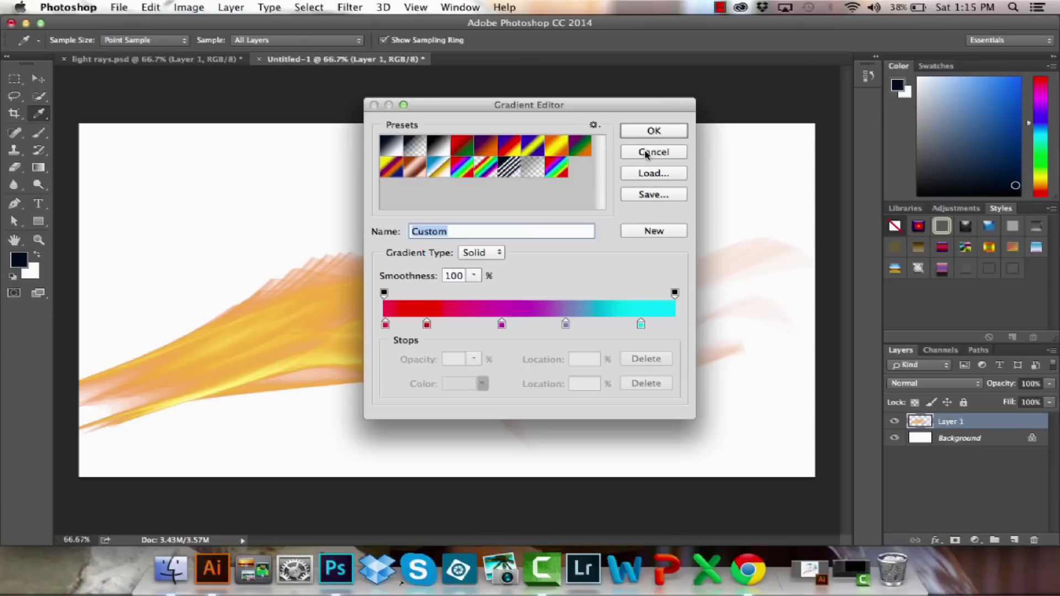
click(650, 131)
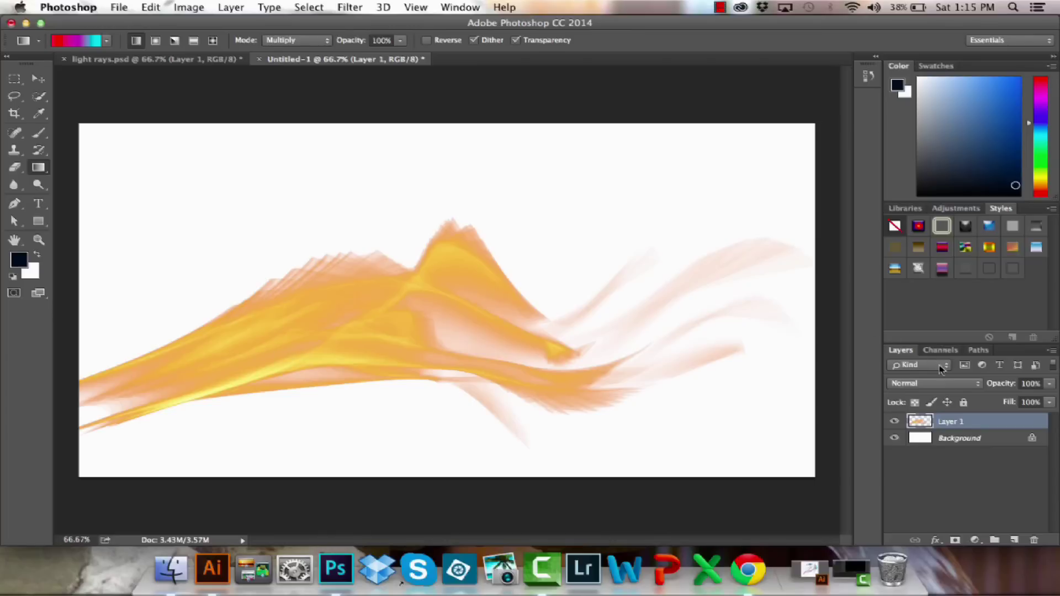
click(915, 404)
mouse_move(83, 397)
mouse_down()
mouse_move(450, 387)
mouse_move(707, 316)
mouse_move(786, 308)
mouse_up()
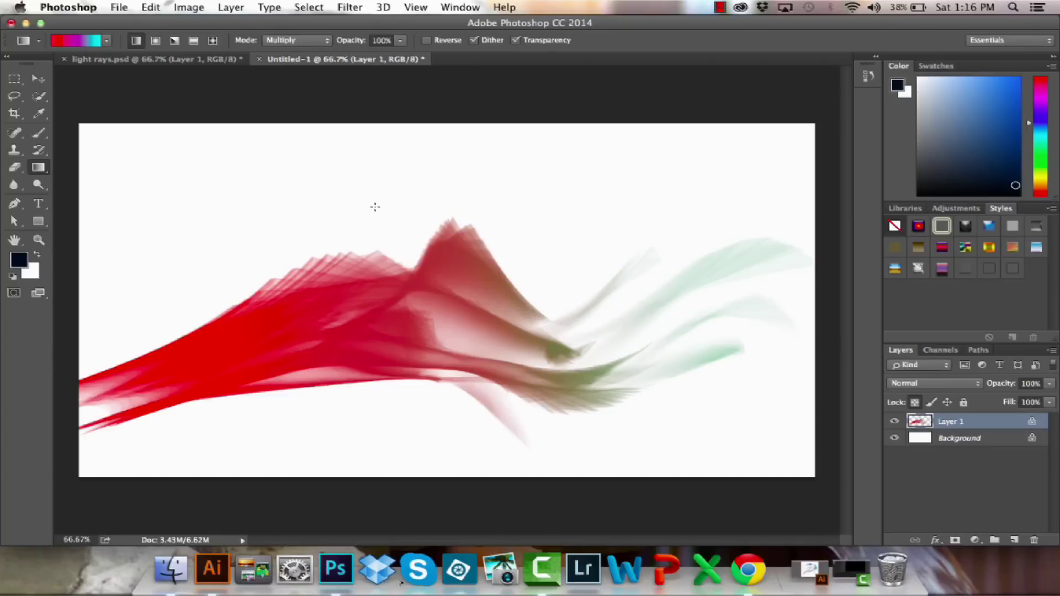
Undo the red-green gradient fill and set the gradient blend mode to Normal.
click(148, 10)
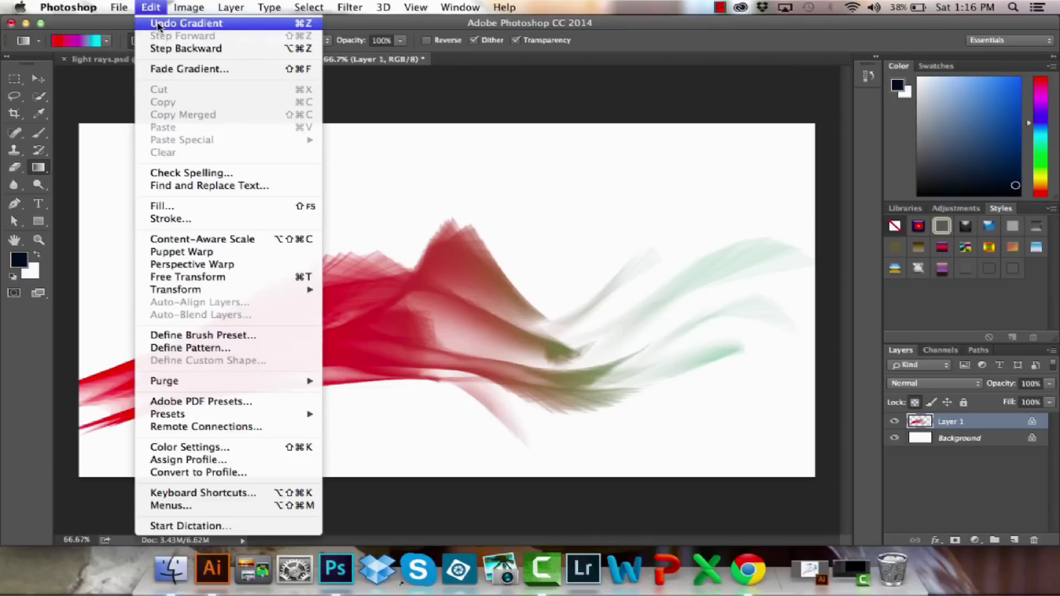
click(287, 23)
click(302, 44)
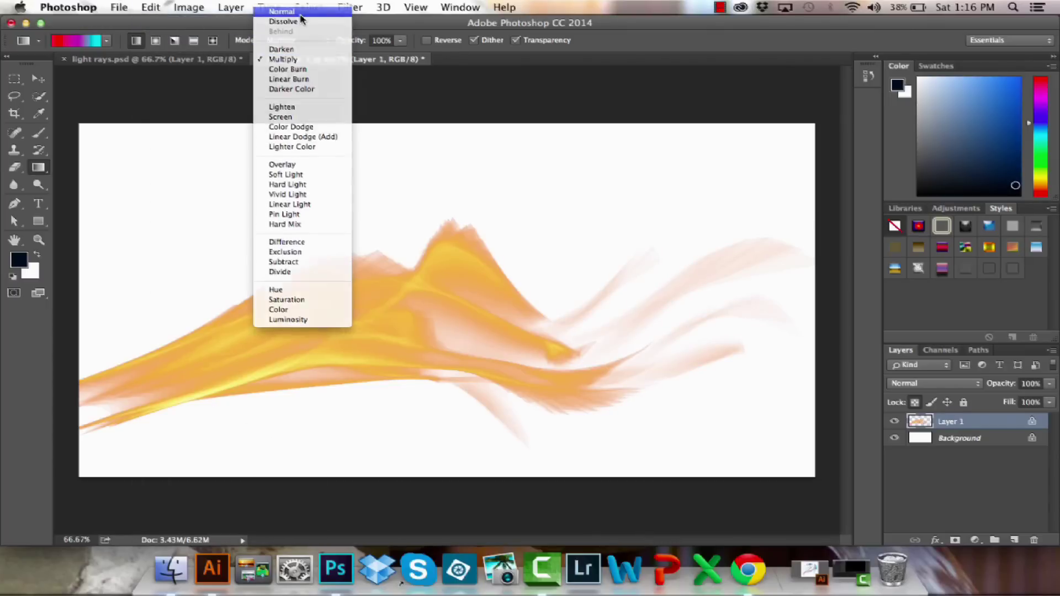
click(301, 12)
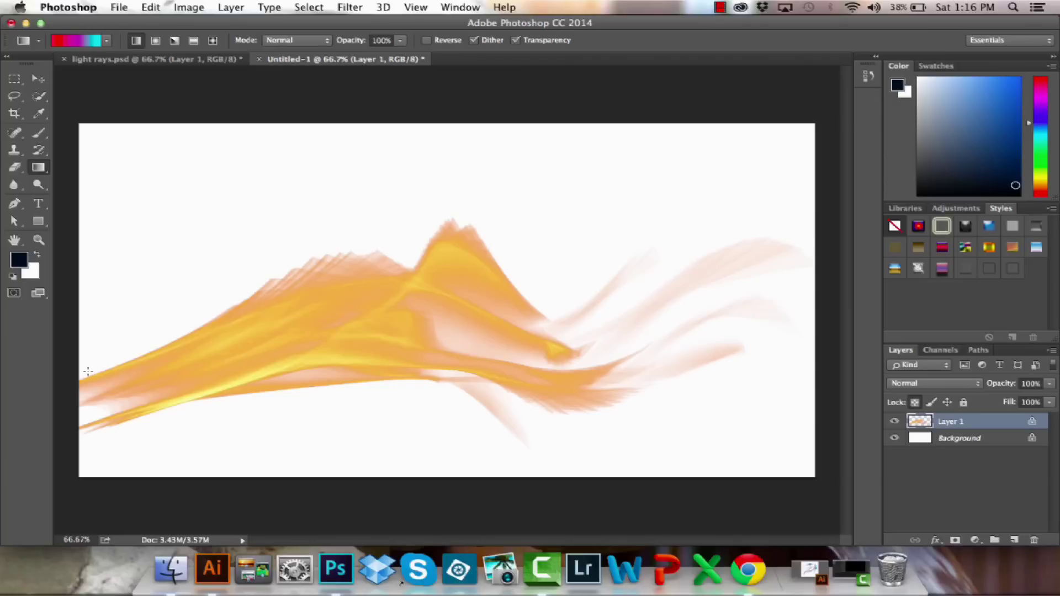
Drag the gradient across the wave until it runs red on the left through magenta to cyan on the right.
drag(79, 383, 384, 362)
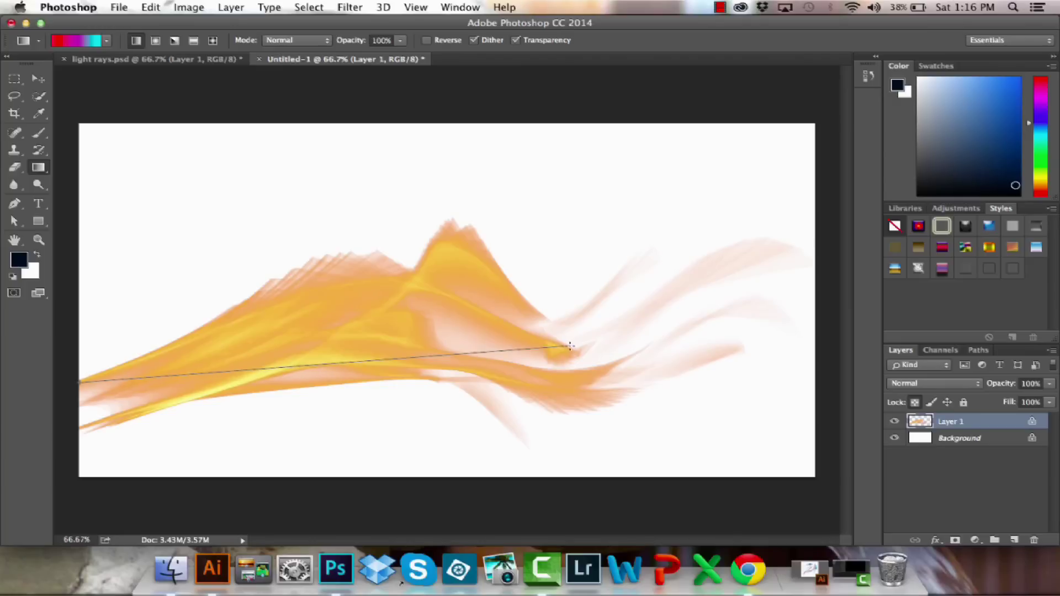
drag(570, 346, 808, 324)
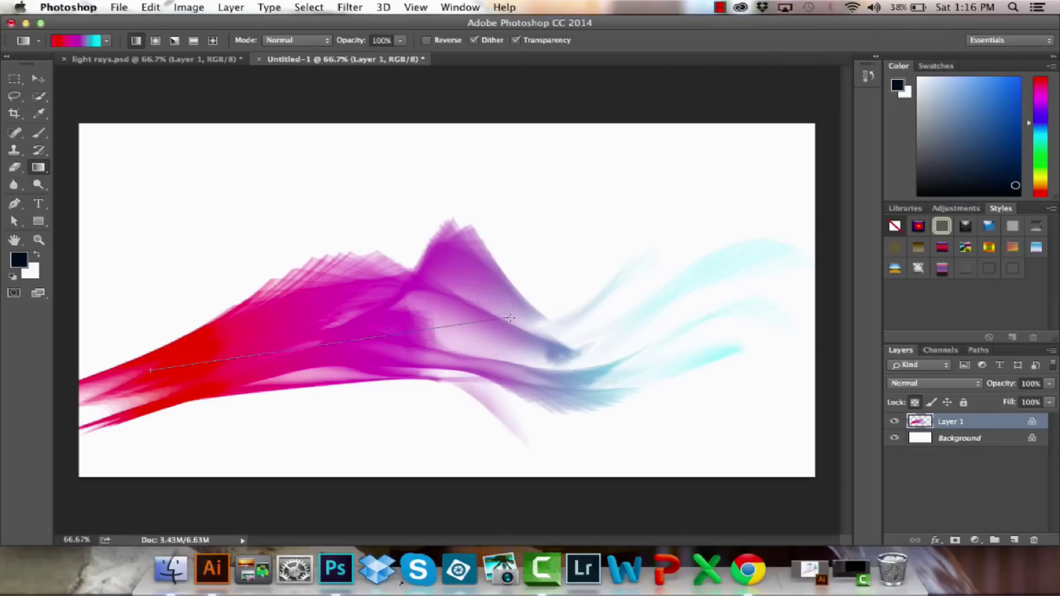
drag(438, 336, 644, 326)
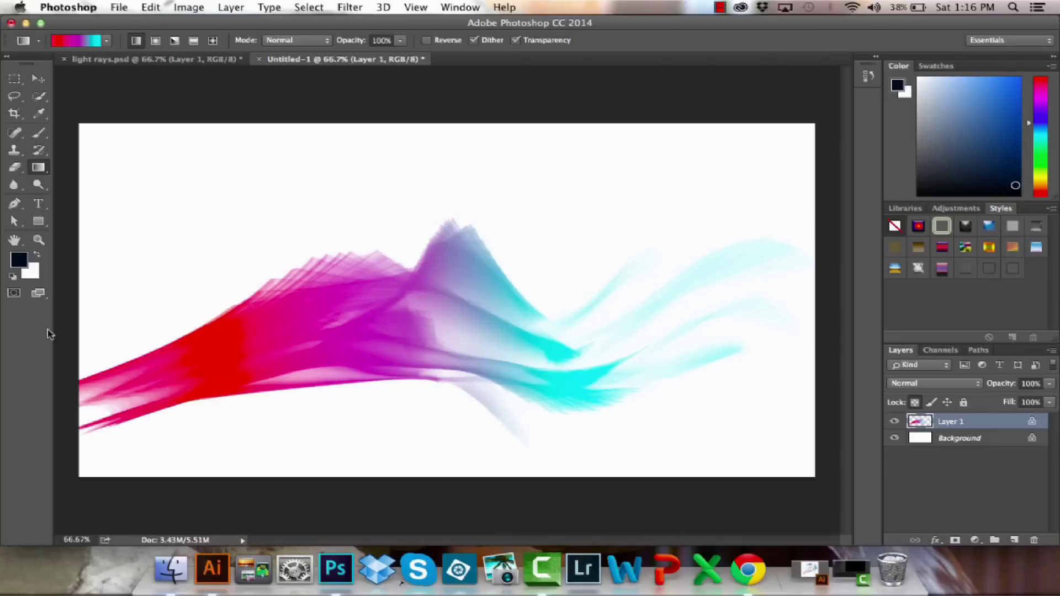
drag(82, 377, 687, 339)
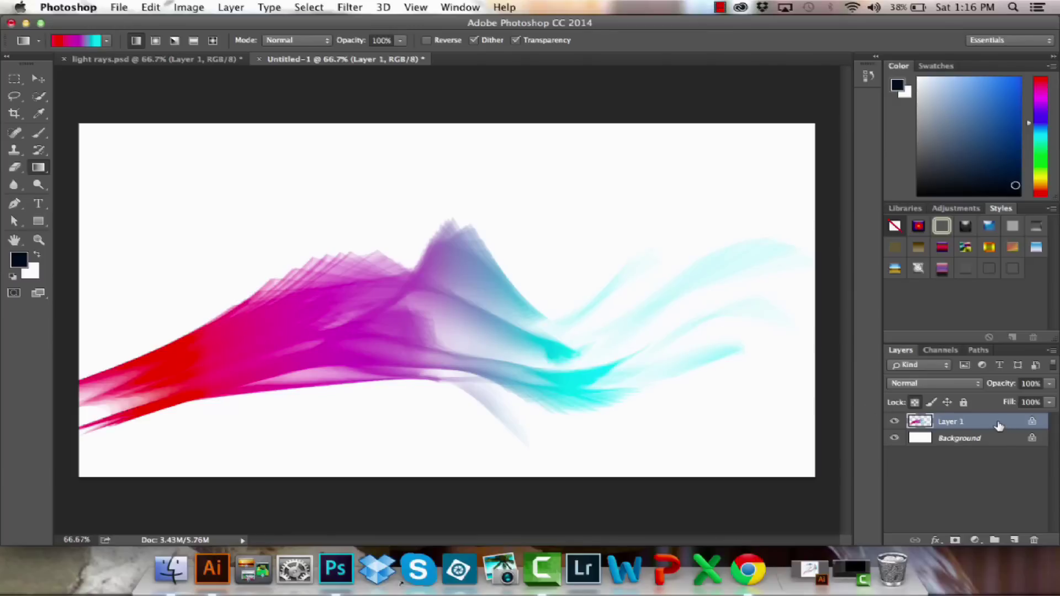
Unlock Layer 1's transparent pixels, duplicate it as Layer 1 copy, and hide the original Layer 1.
click(915, 401)
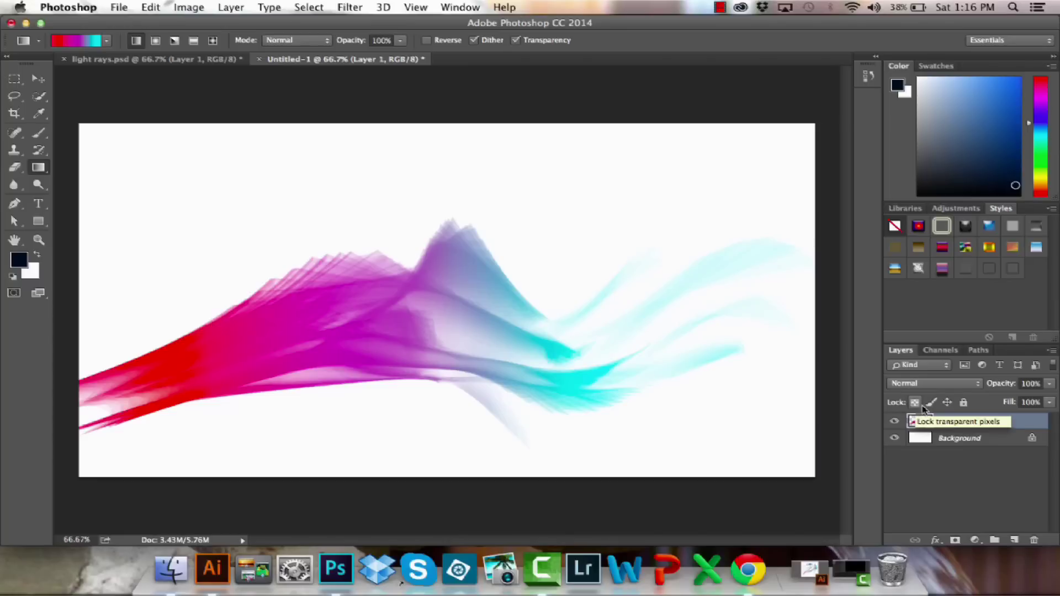
drag(1000, 426, 1014, 541)
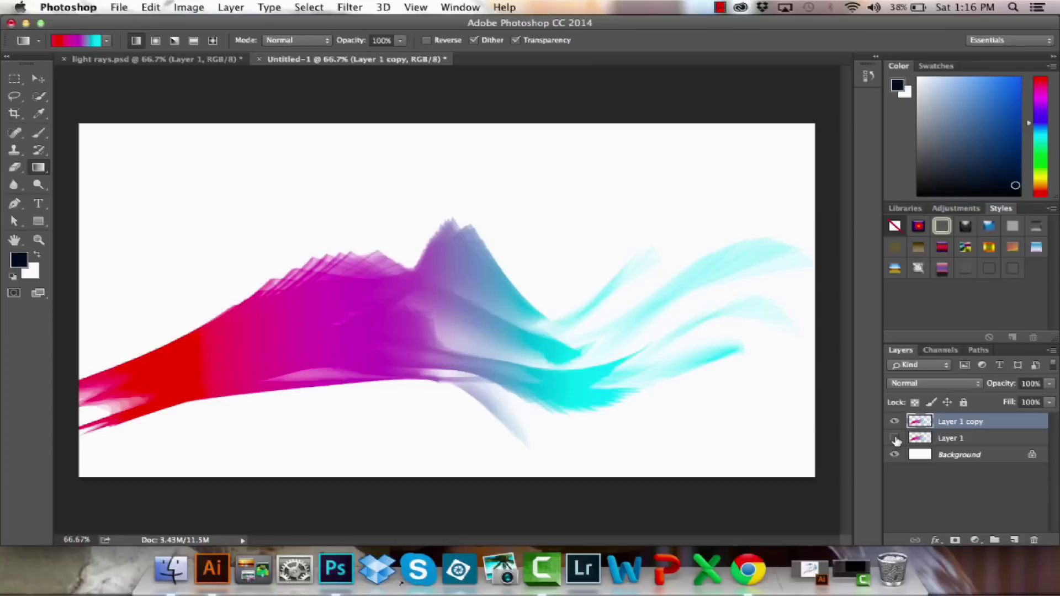
click(894, 439)
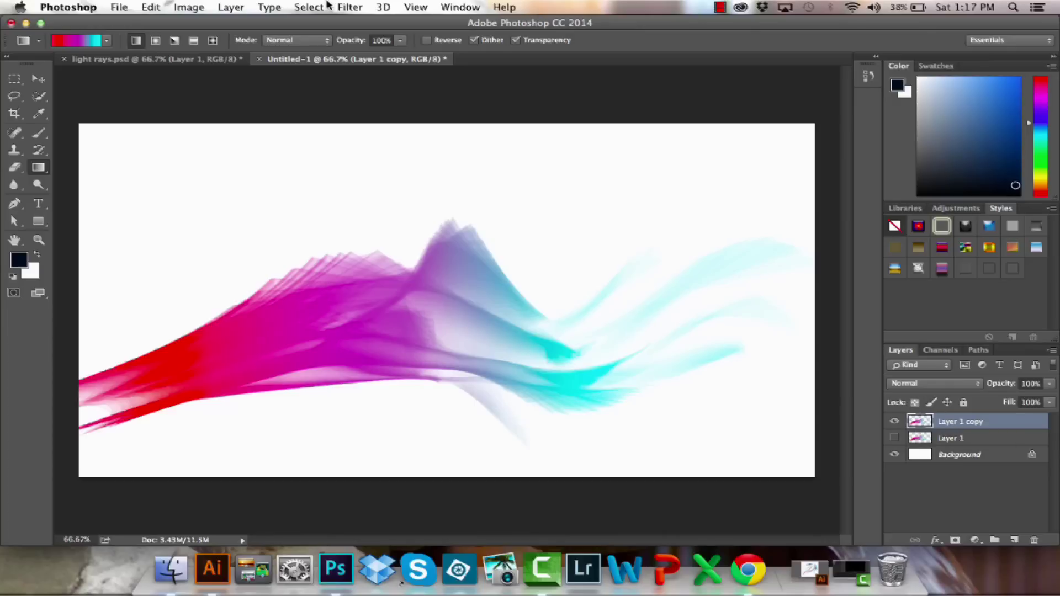
Open Unsharp Mask and try Amount 184% with Radius 0.9 pixels.
click(349, 8)
mouse_move(480, 241)
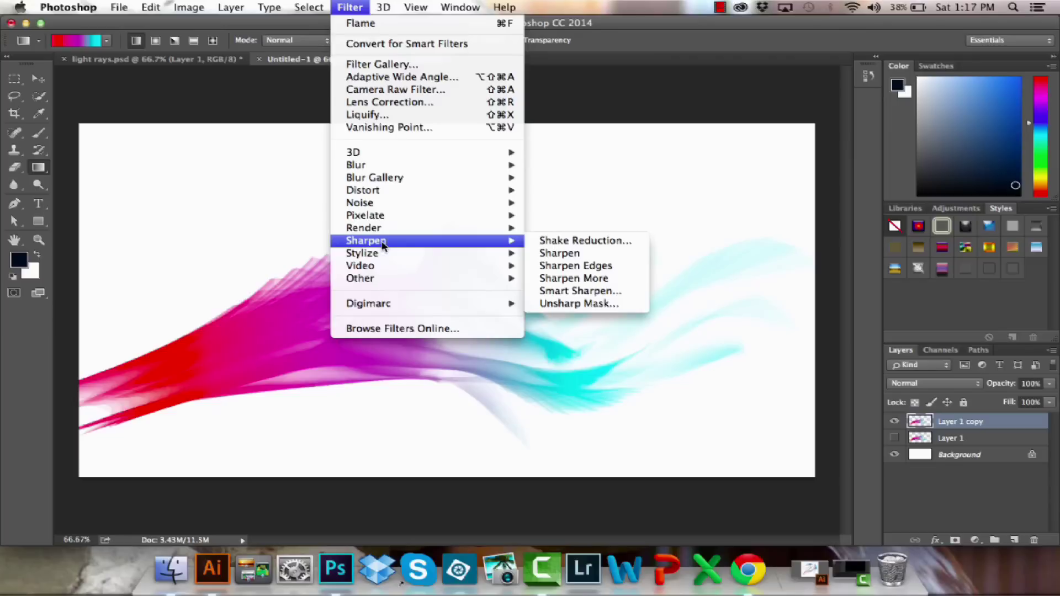
click(579, 305)
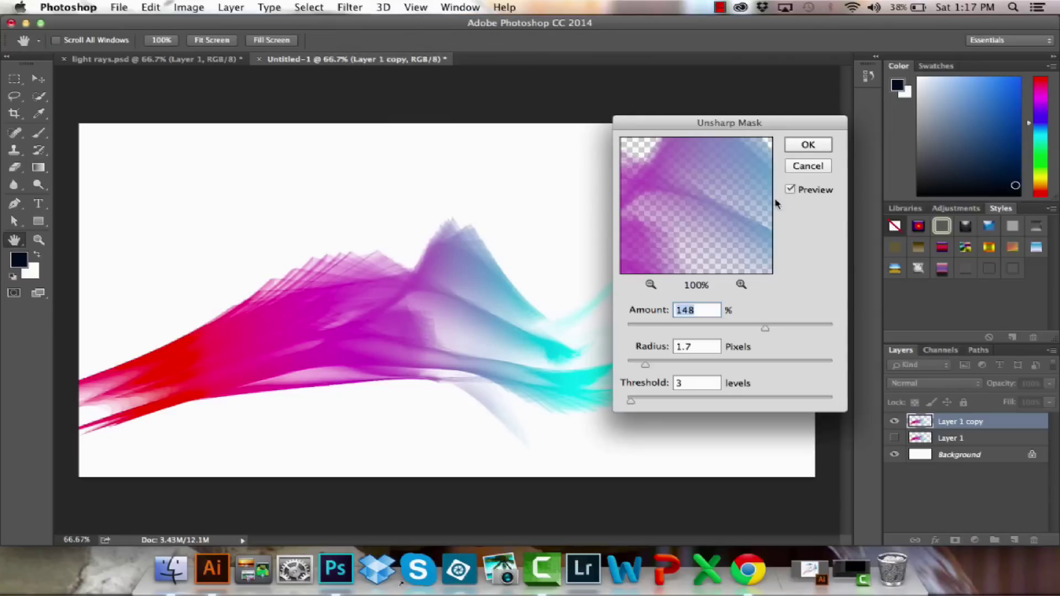
drag(701, 178, 727, 220)
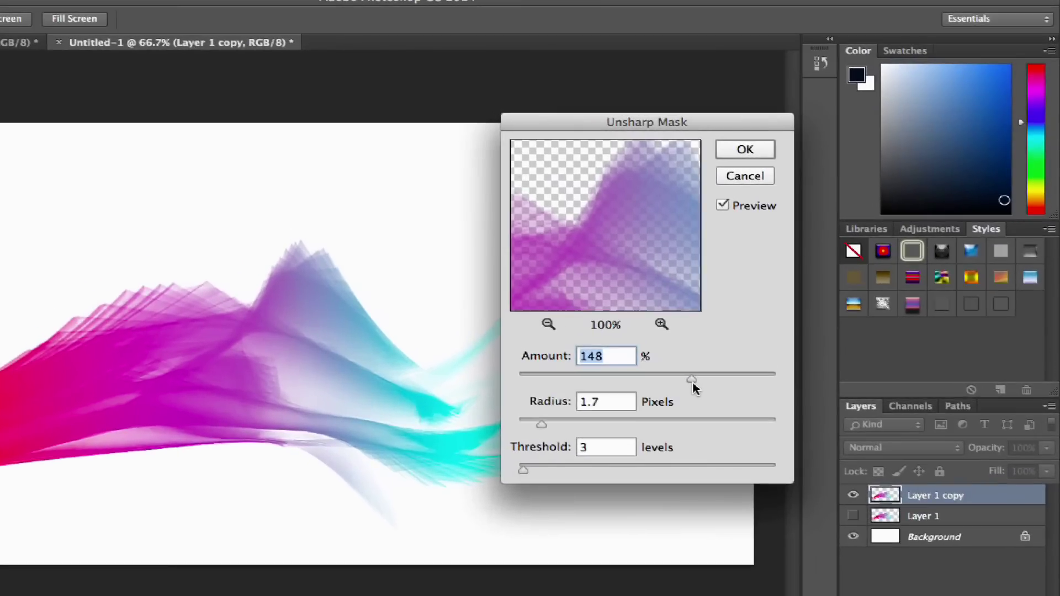
drag(757, 334, 778, 334)
drag(538, 425, 530, 425)
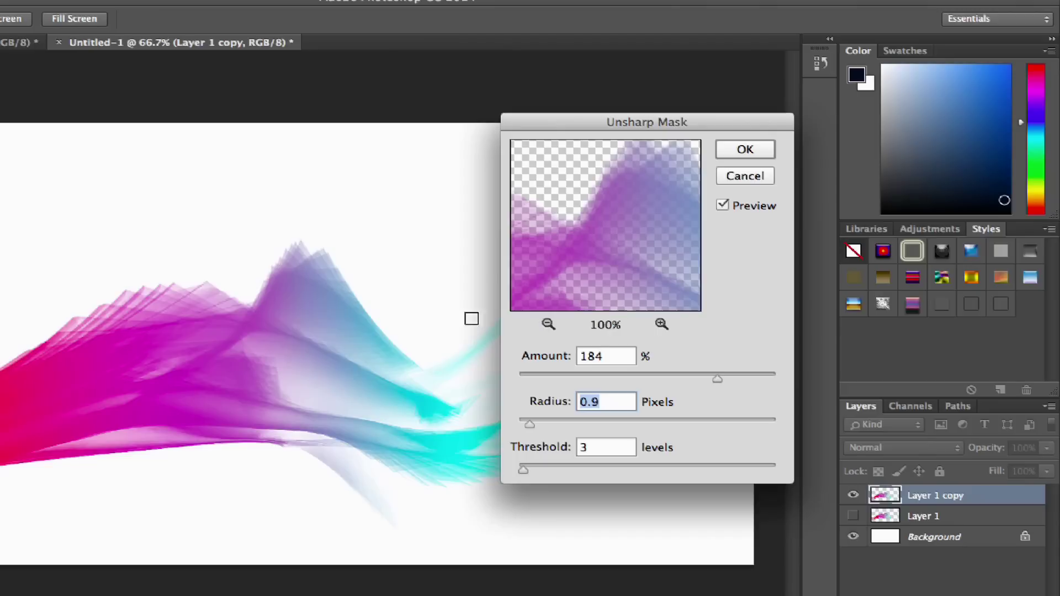
Raise Amount to 369% and Radius to 2.9 pixels, comparing the preview on and off.
drag(612, 239, 683, 248)
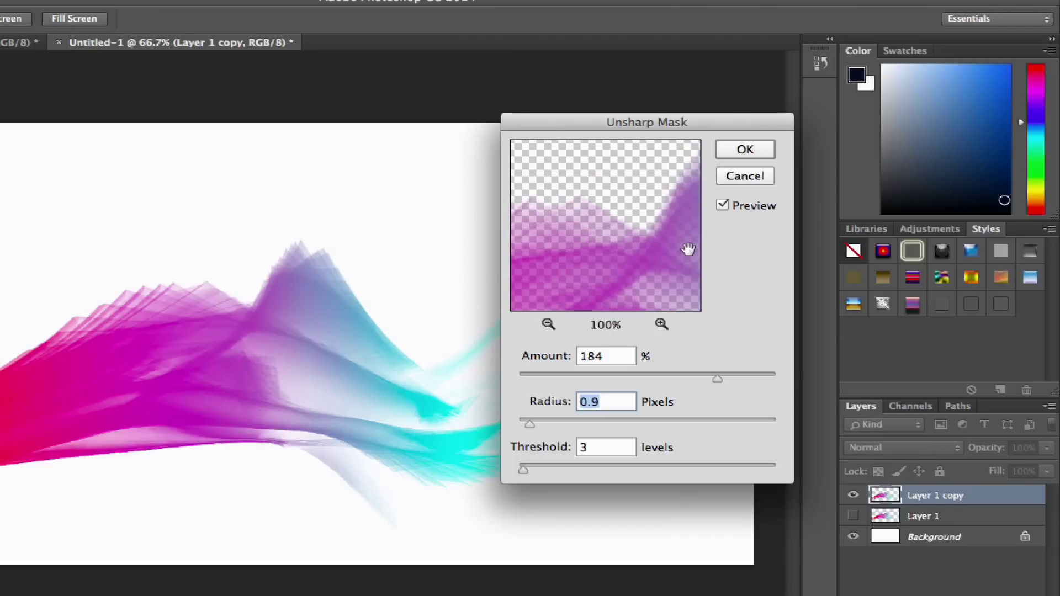
click(721, 206)
click(721, 206)
drag(609, 248, 686, 296)
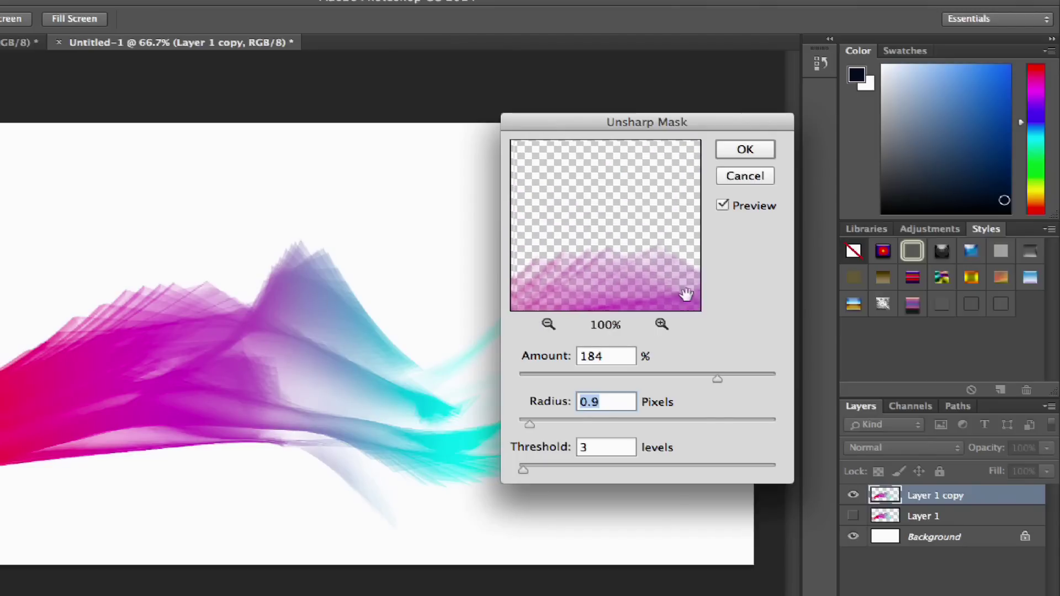
drag(717, 380, 760, 378)
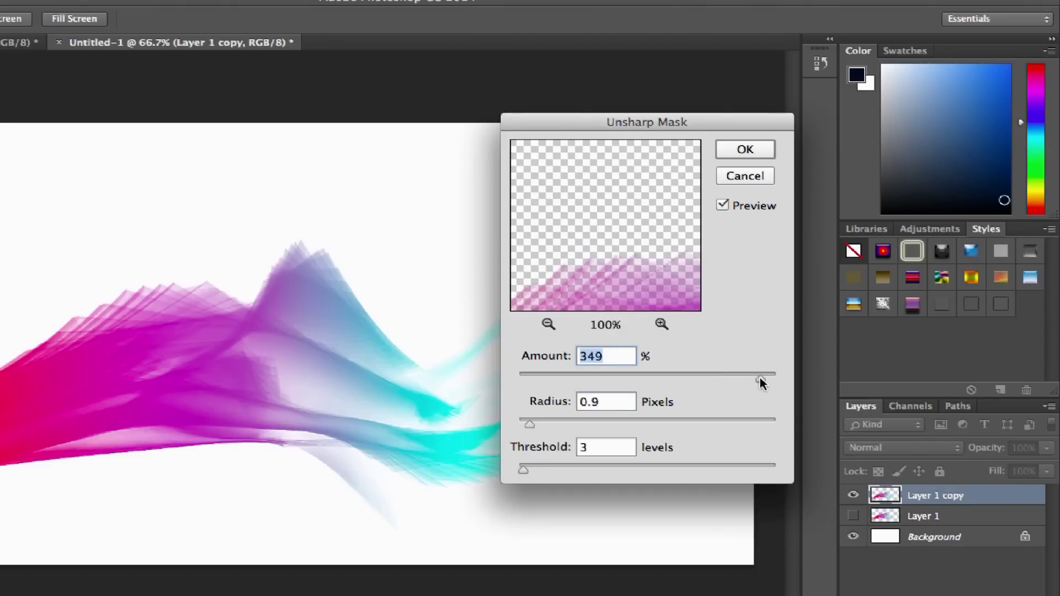
drag(598, 293, 711, 239)
drag(571, 257, 662, 268)
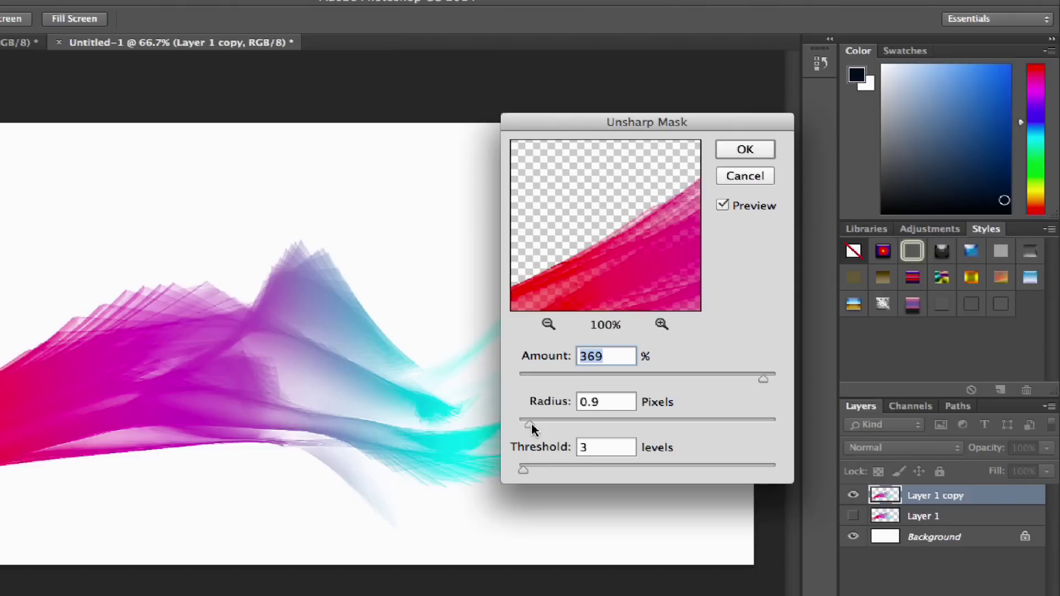
drag(534, 424, 561, 429)
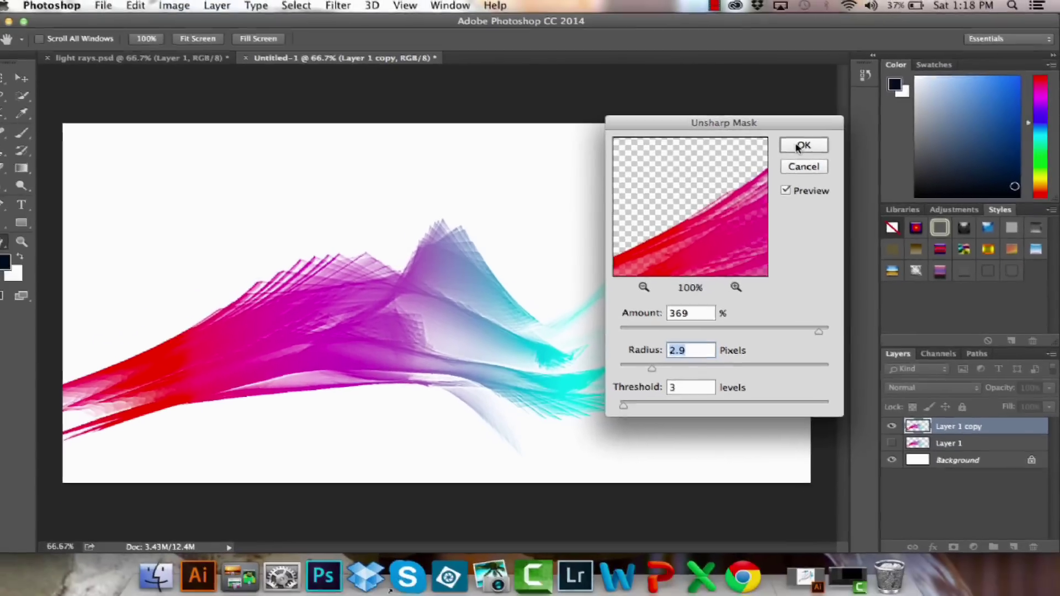
Apply the Unsharp Mask, then run Filter > Stylize > Find Edges on Layer 1 copy.
click(797, 146)
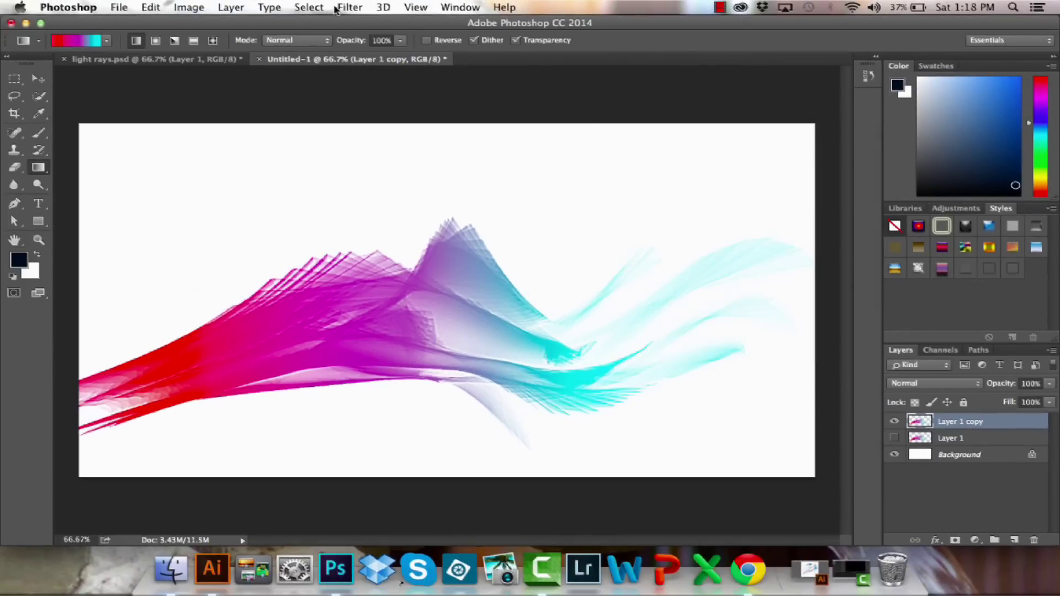
click(352, 8)
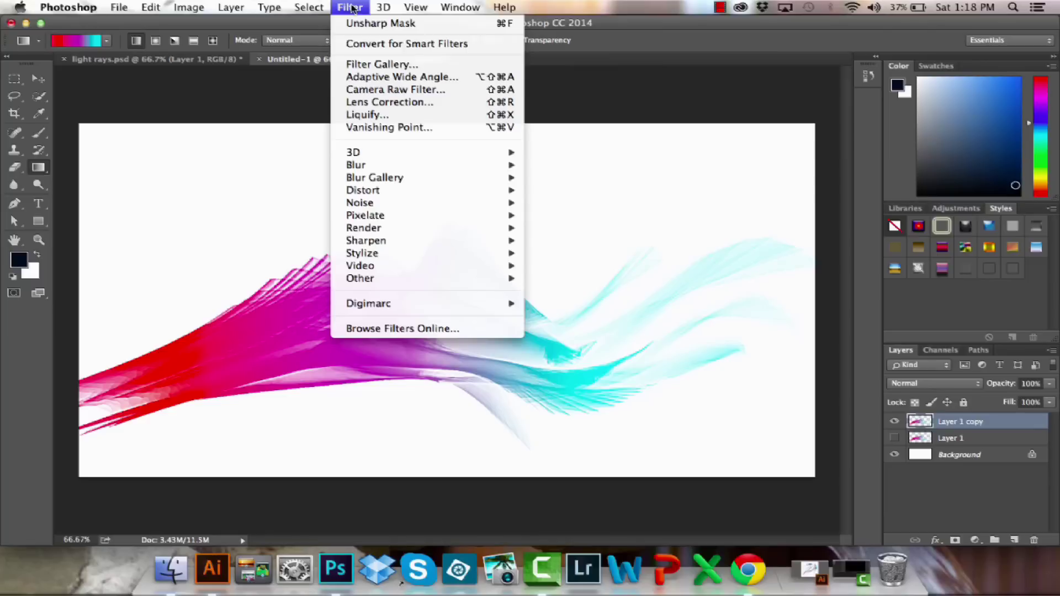
mouse_move(371, 253)
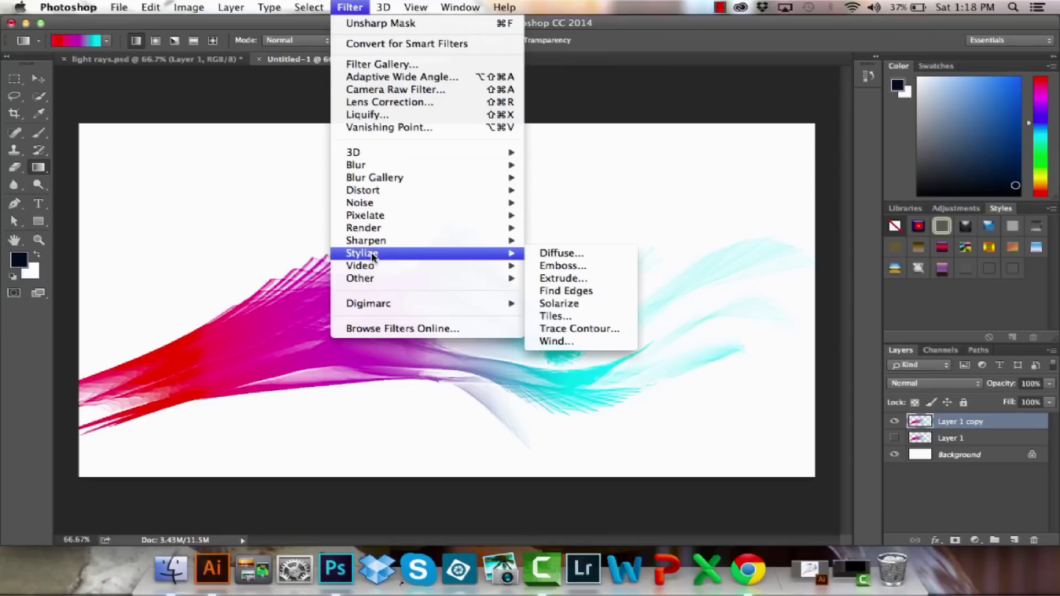
click(558, 290)
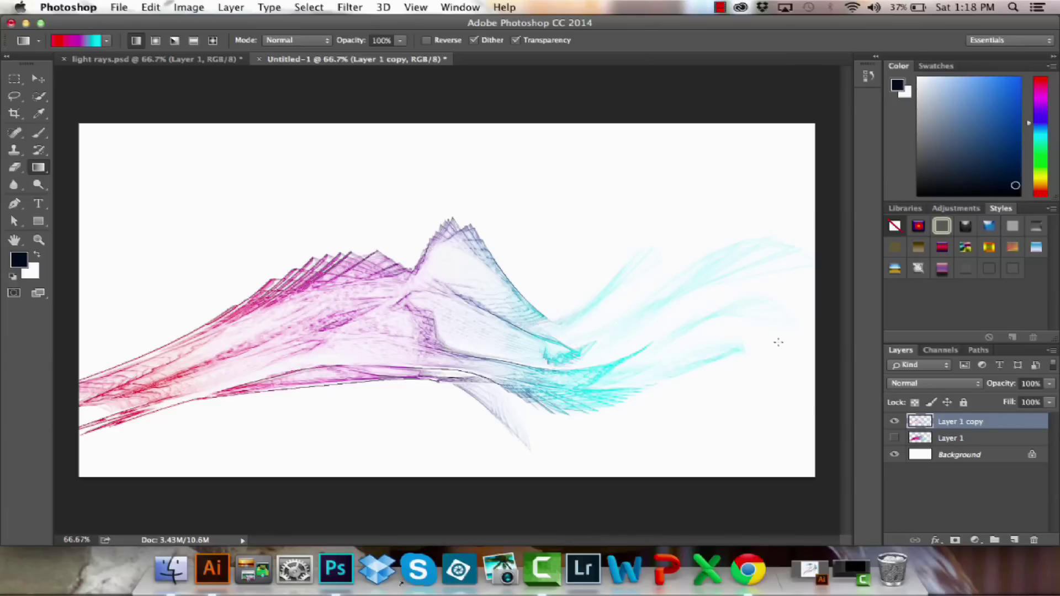
Show Layer 1 again and try Dissolve and Darken blend modes on Layer 1 copy.
click(895, 439)
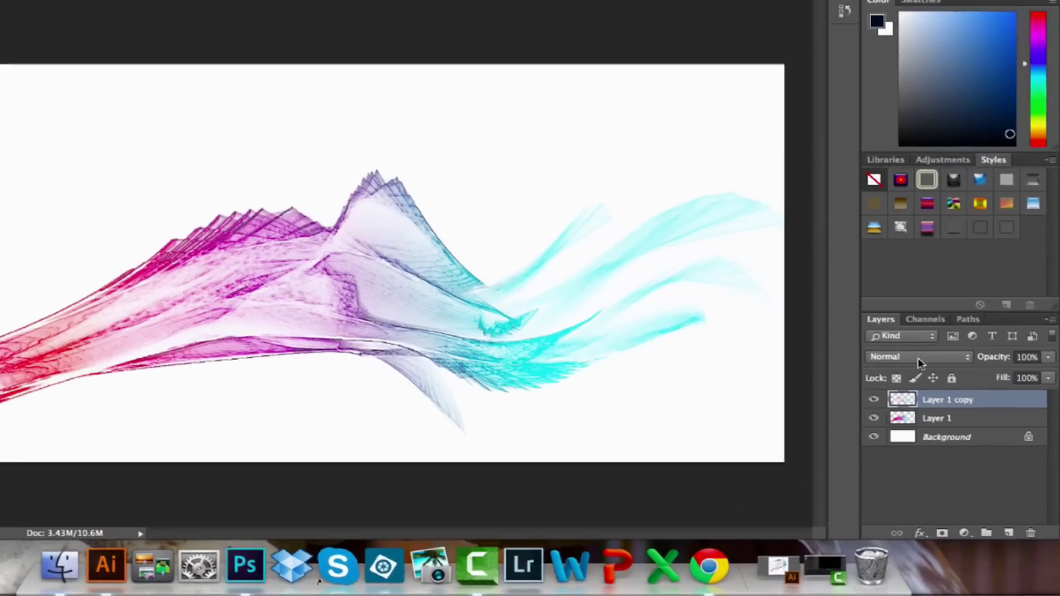
click(935, 383)
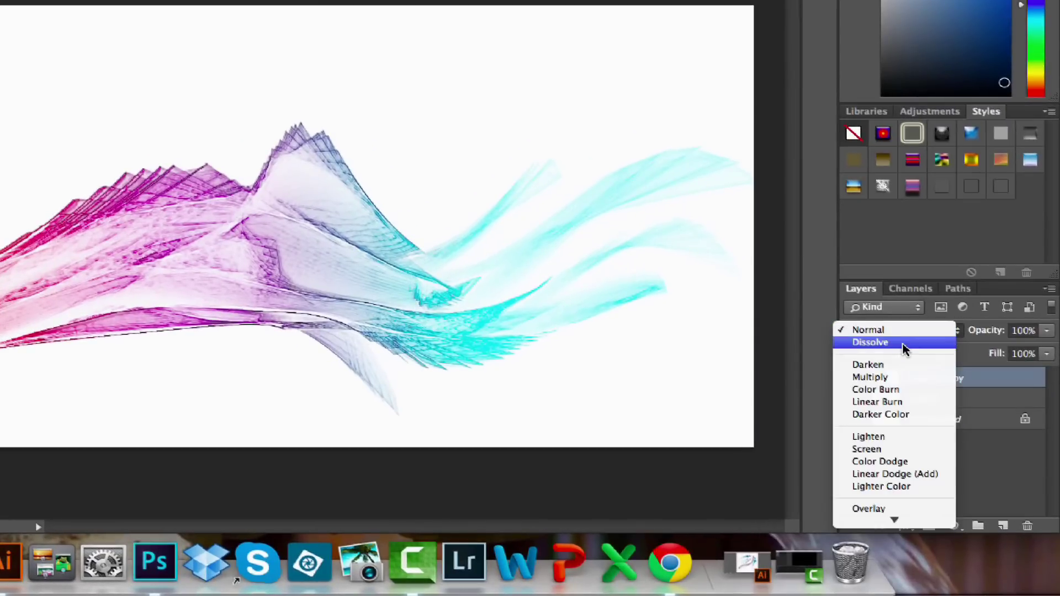
click(902, 343)
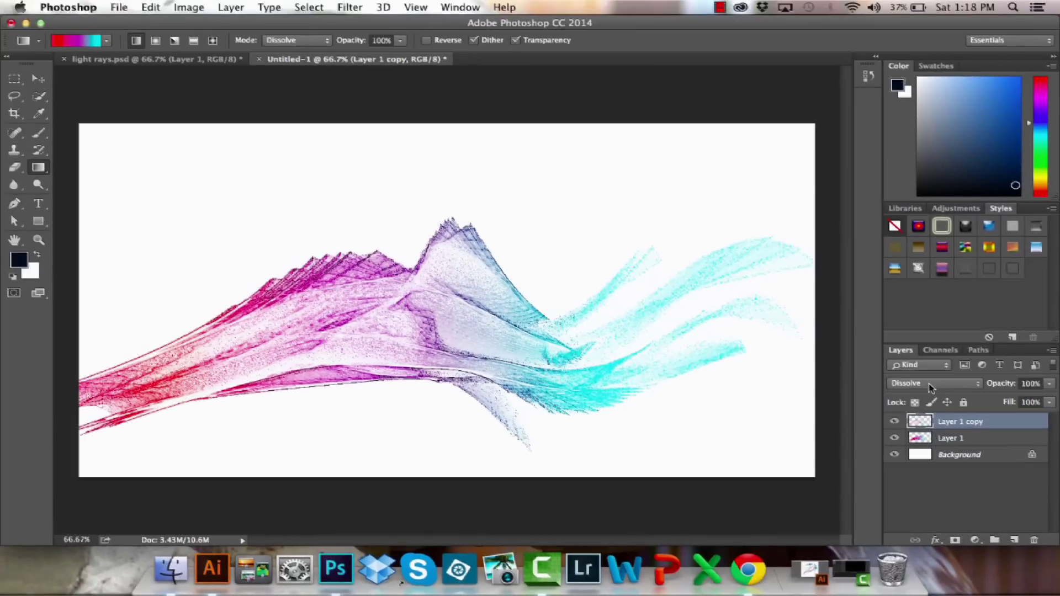
key(shift+plus)
click(930, 386)
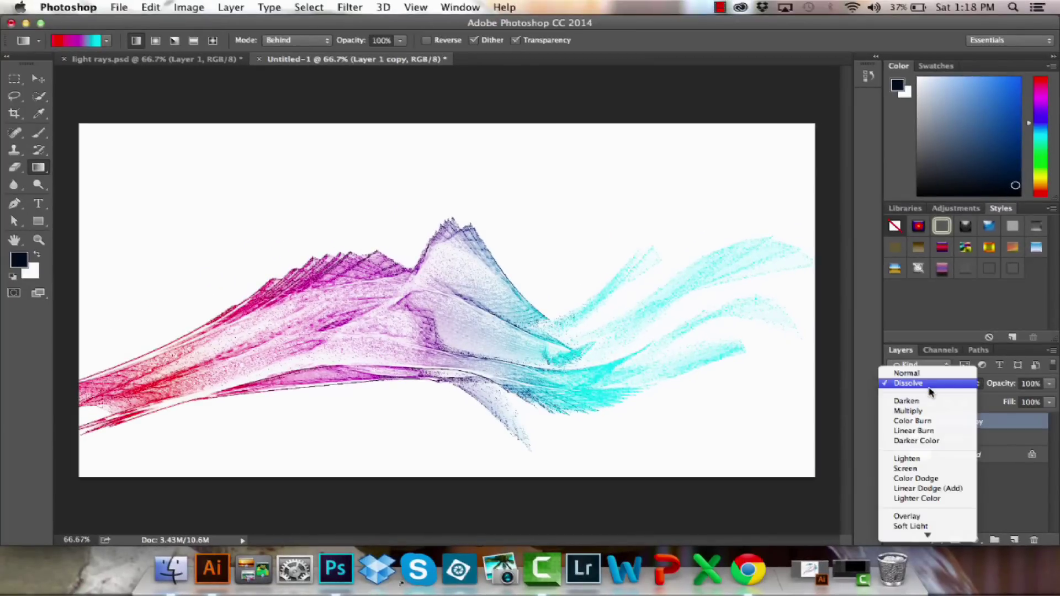
click(927, 384)
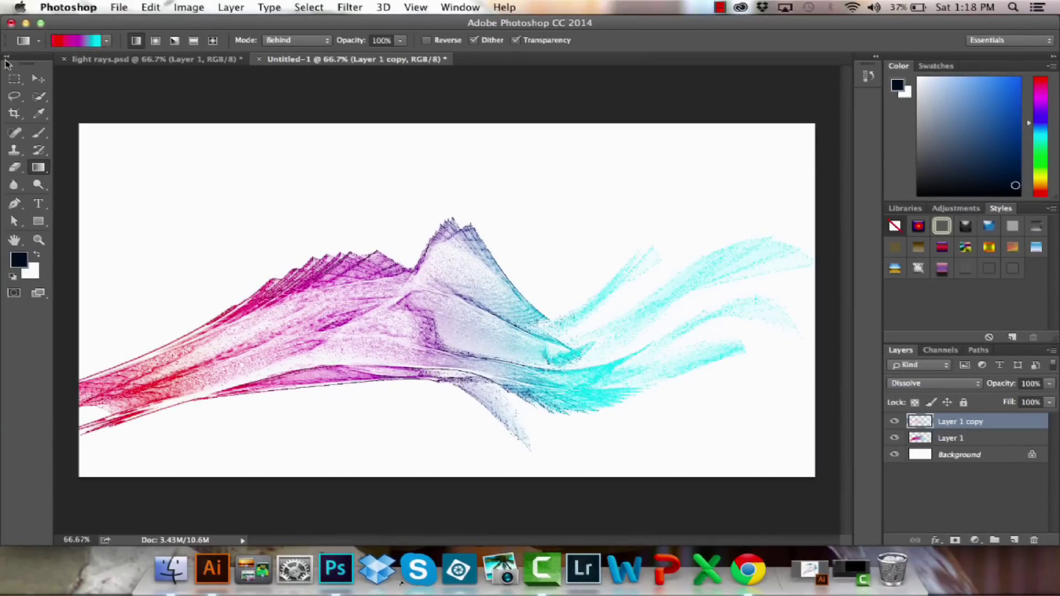
click(35, 83)
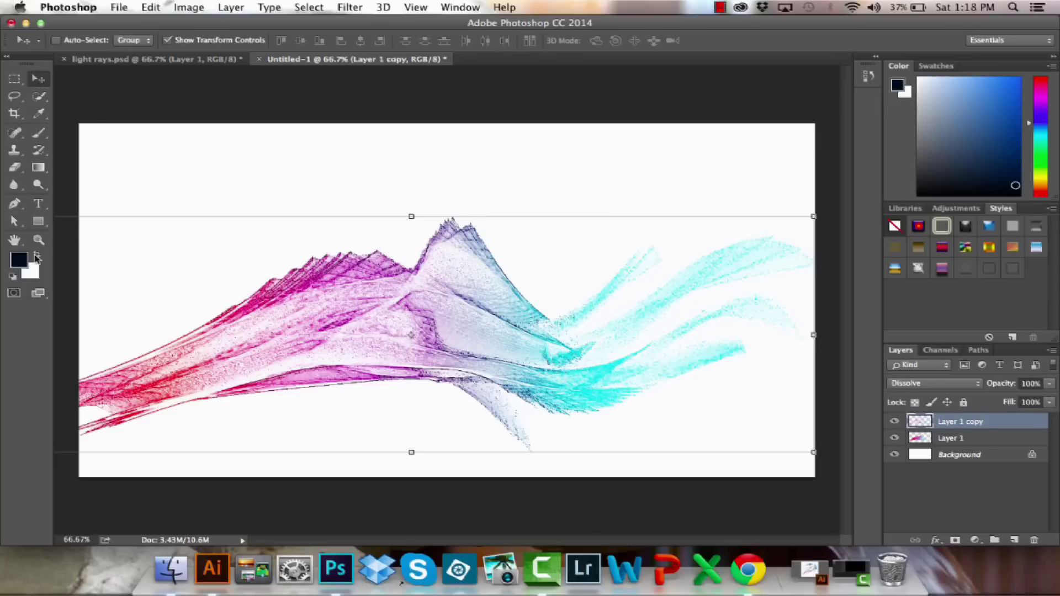
click(14, 80)
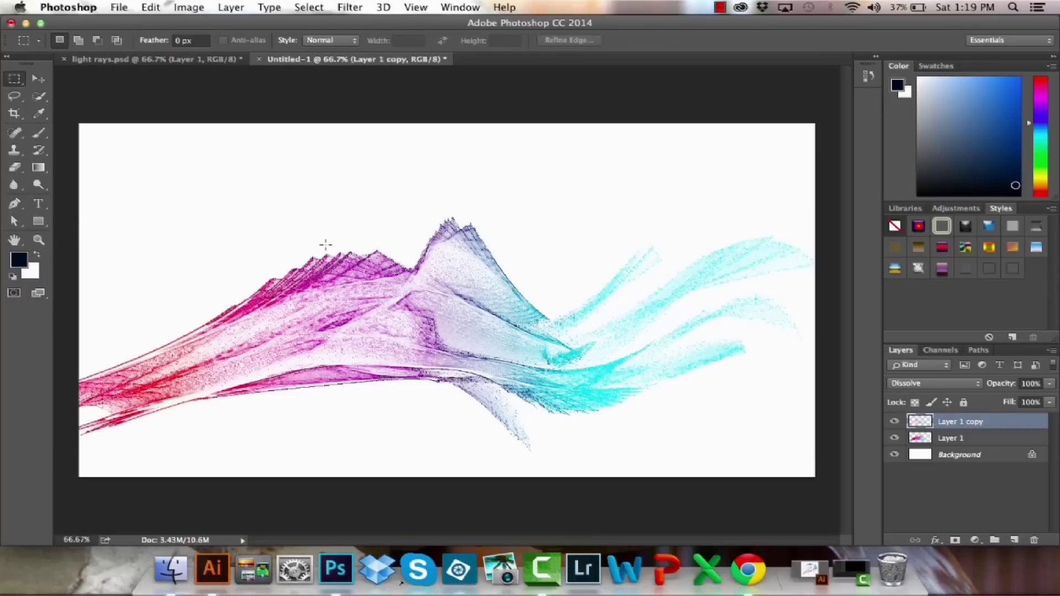
click(927, 384)
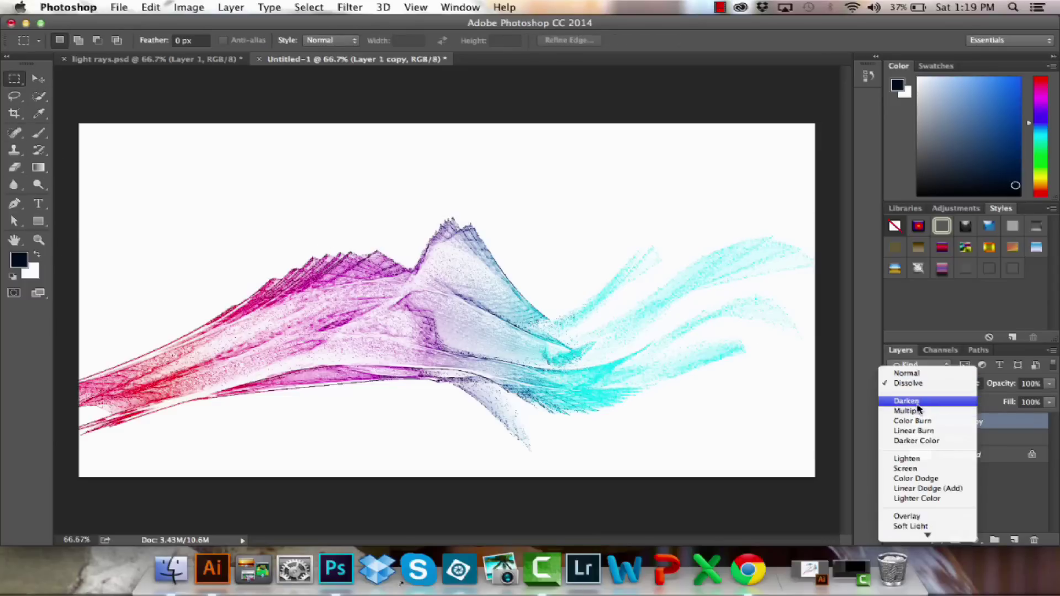
click(919, 402)
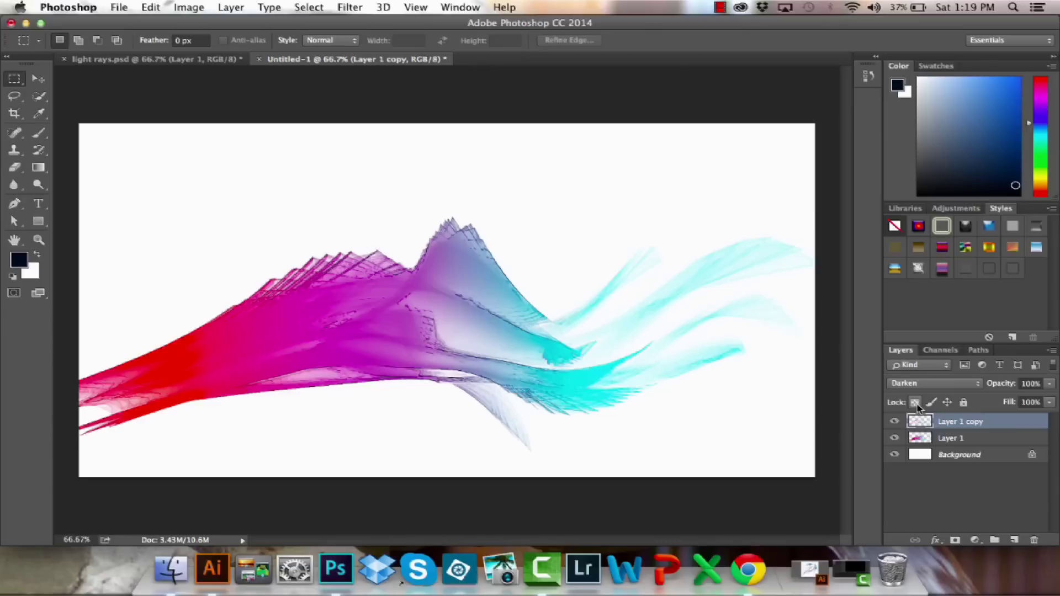
Cycle the copy's blend mode from Linear Burn through Hue and back to Normal.
key(shift+plus)
key(shift+plus)
key(shift+plus)
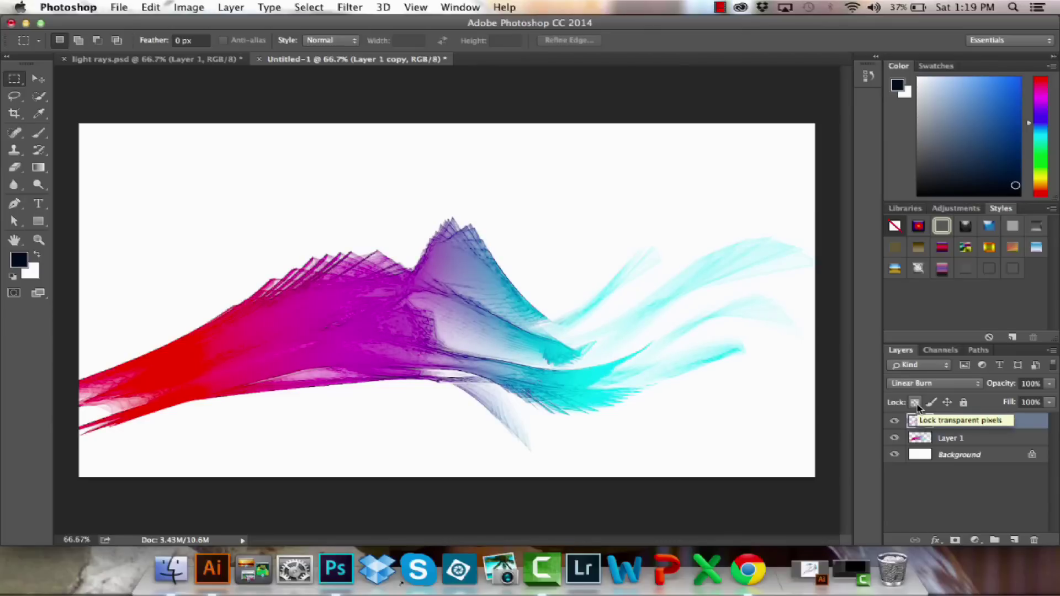
key(shift+plus)
key(shift+plus)
key(shift+plus)
key(shift+plus)
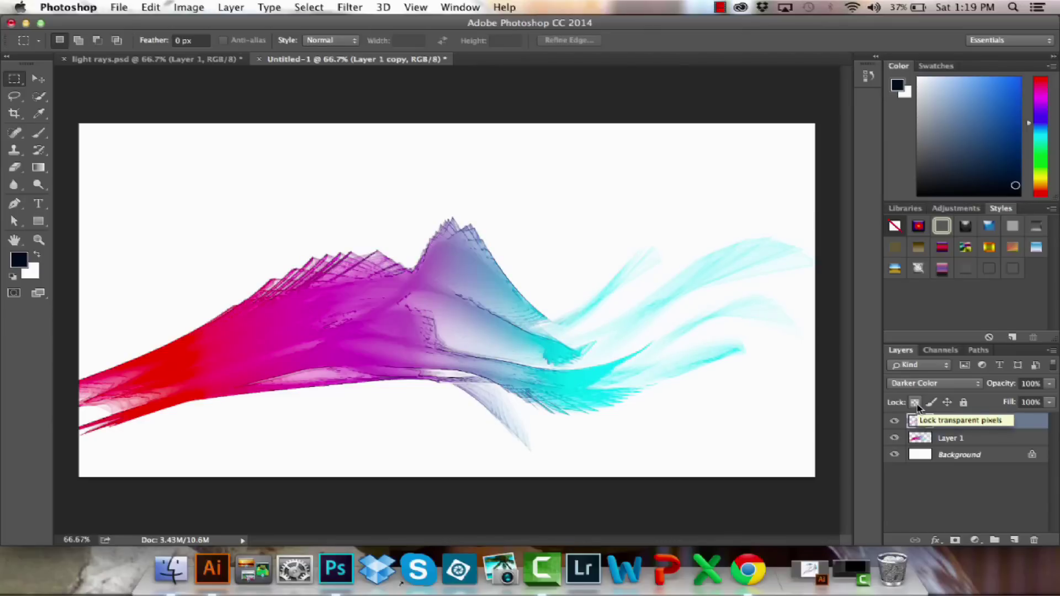
key(shift+plus)
key(shift+plus)
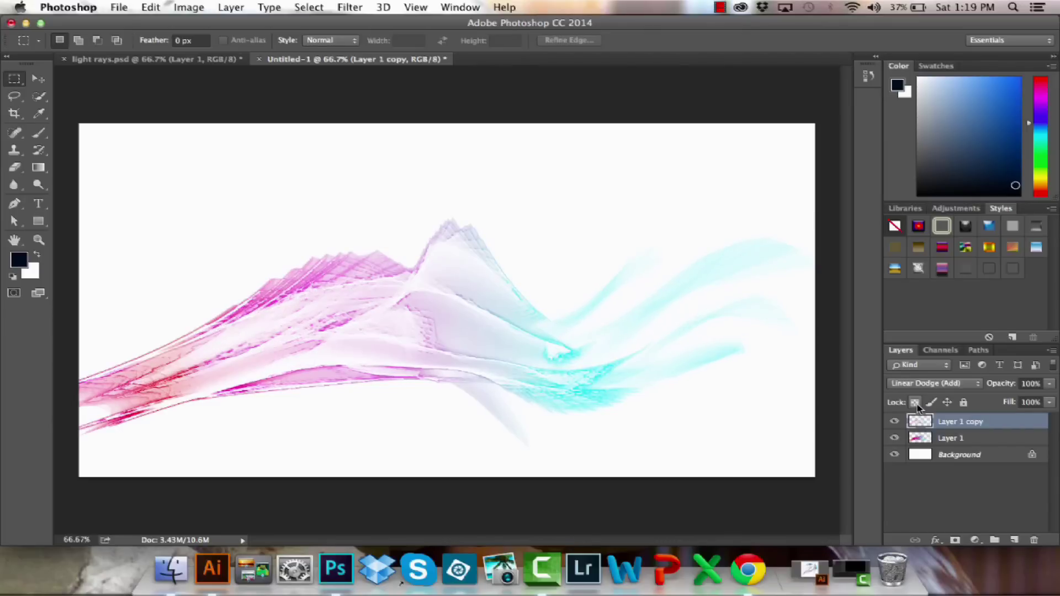
key(shift+plus)
key(shift+plus)
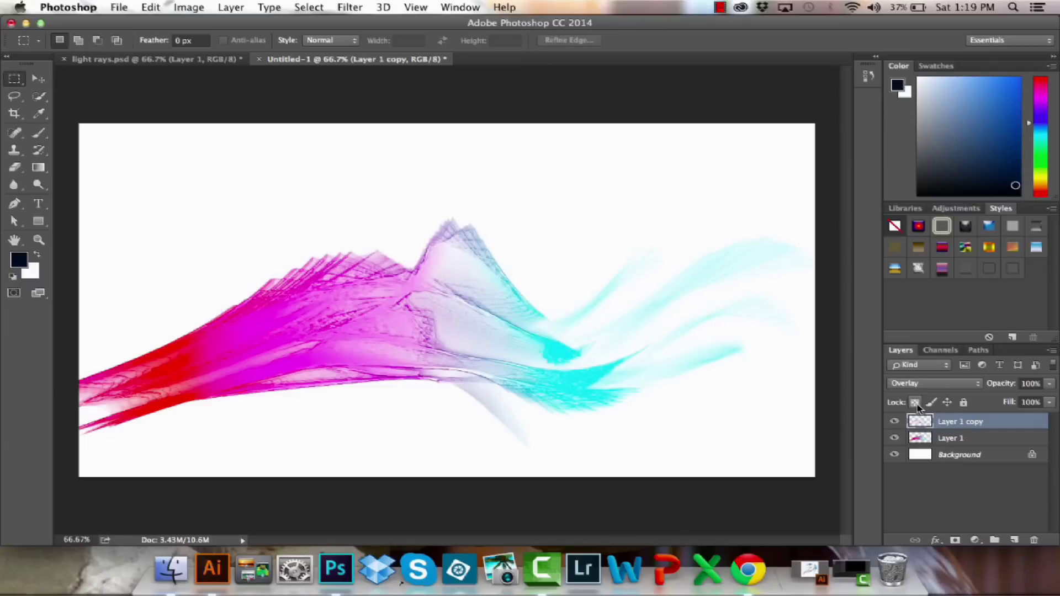
key(shift+plus)
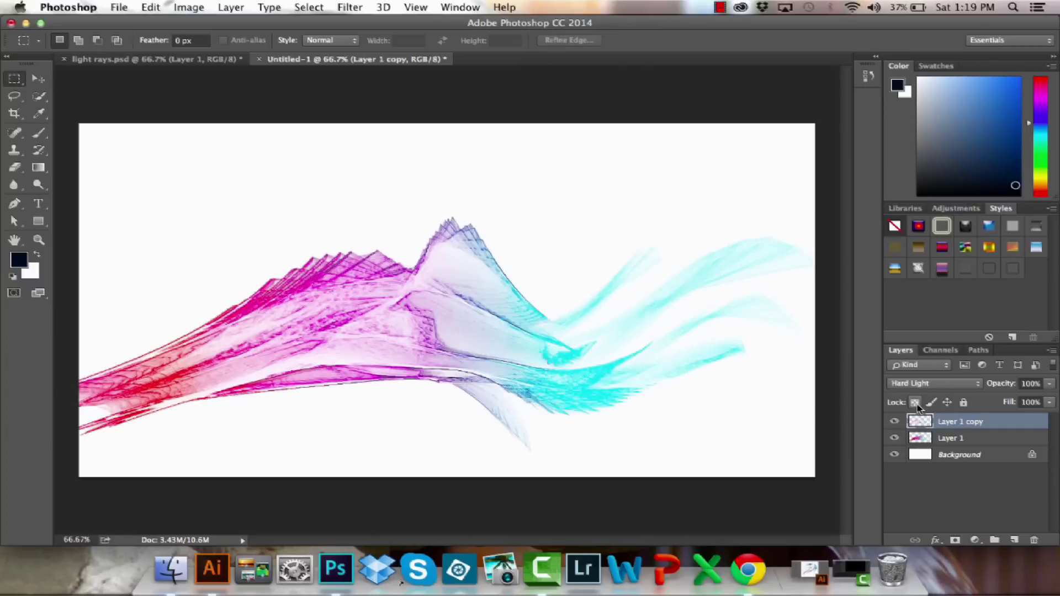
key(shift+plus)
key(shift+plus)
key(shift+plus)
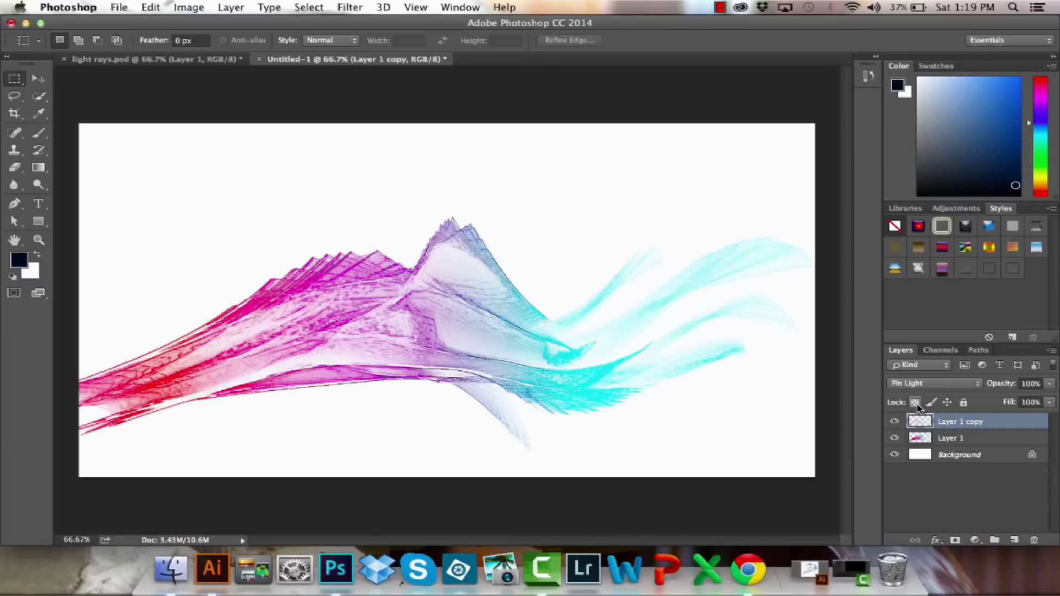
key(shift+plus)
key(shift+plus)
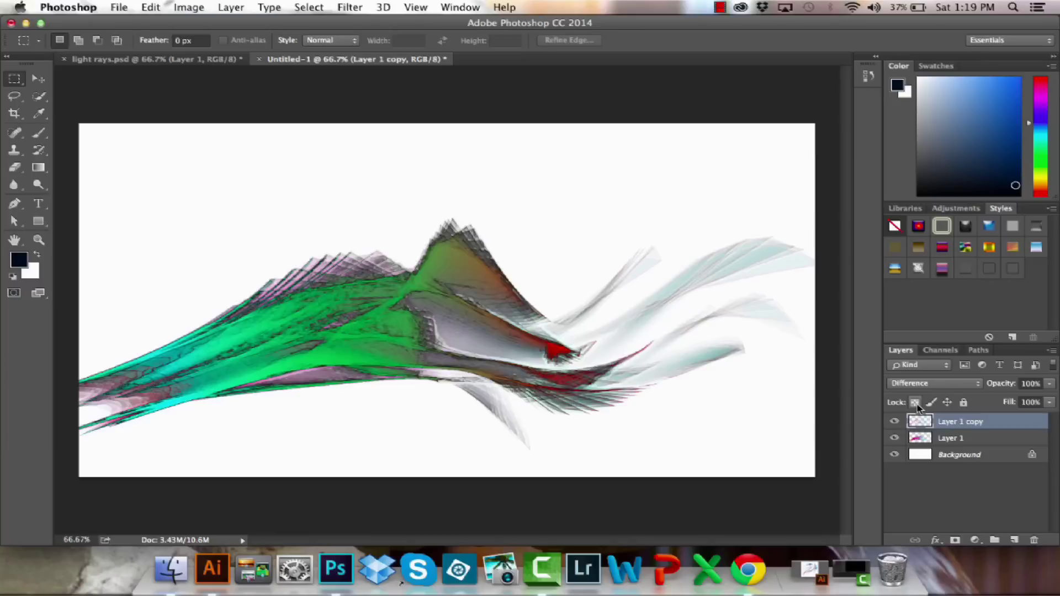
key(shift+plus)
key(shift+plus)
key(shift+plus)
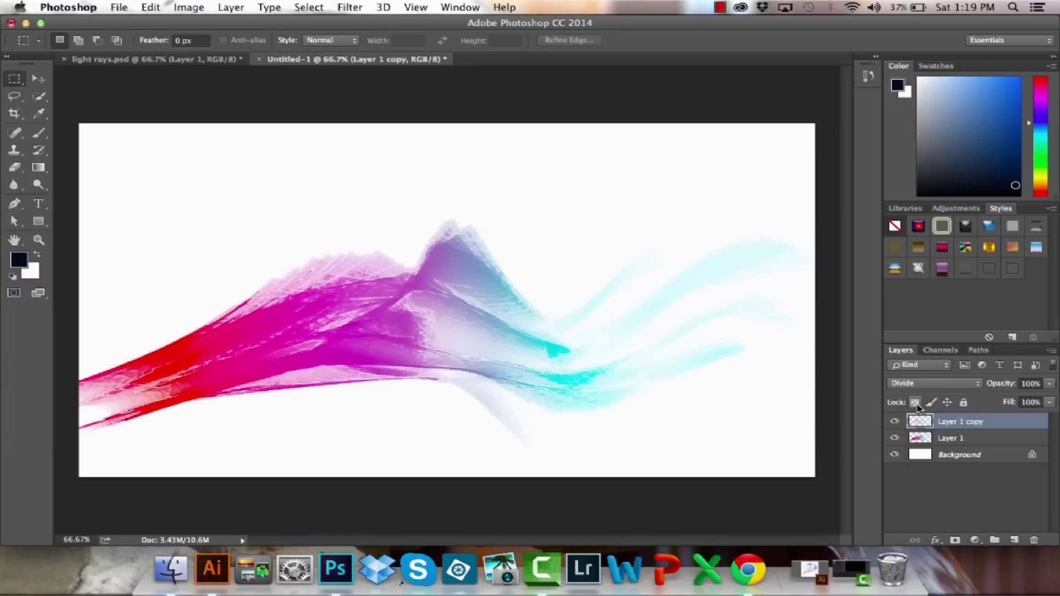
key(shift+plus)
key(shift+plus)
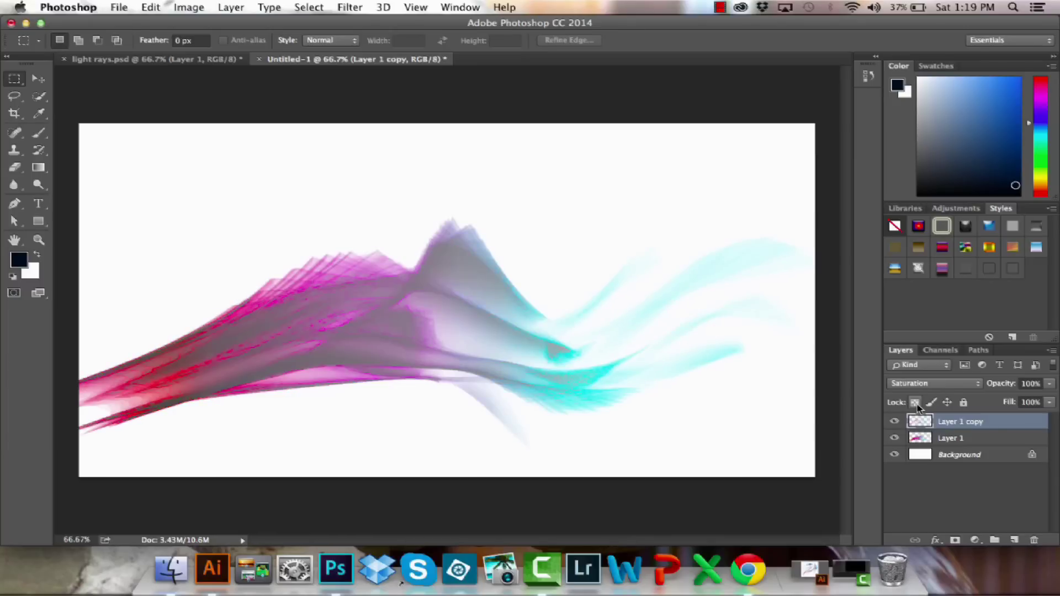
key(shift+plus)
key(shift+plus)
key(shift+plus)
key(shift+plus)
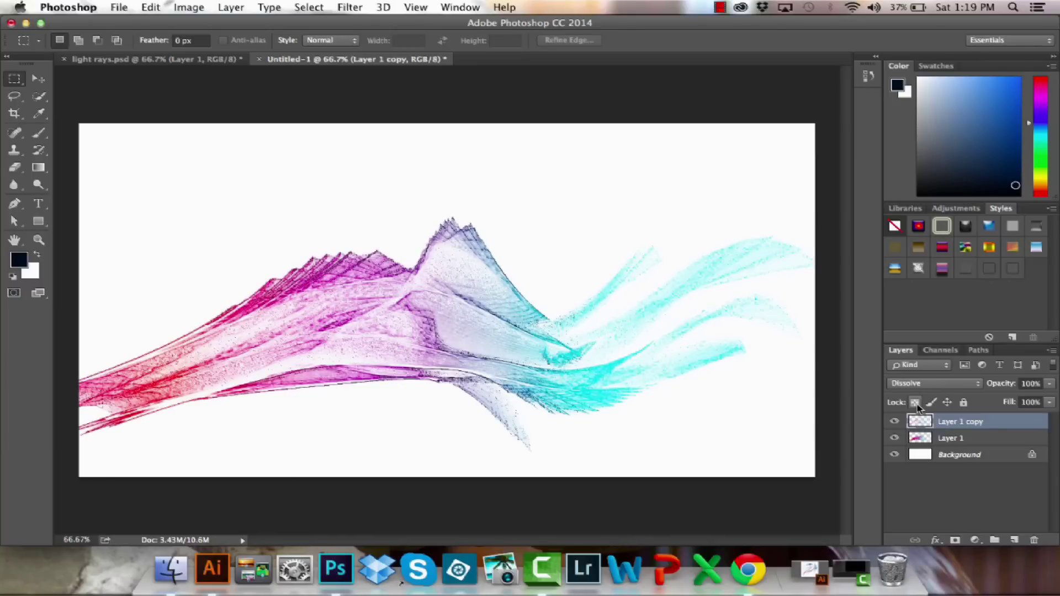
Cycle the blend modes again, from Linear Burn through Screen and Overlay to Luminosity.
key(shift+plus)
key(shift+plus)
key(shift+plus)
key(shift+plus)
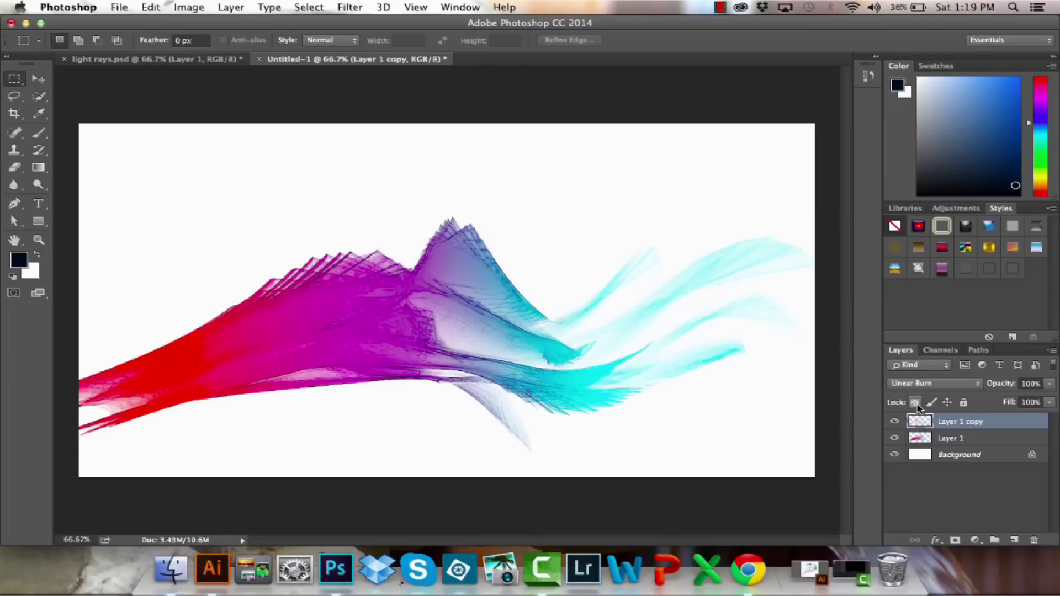
key(shift+plus)
key(shift+plus)
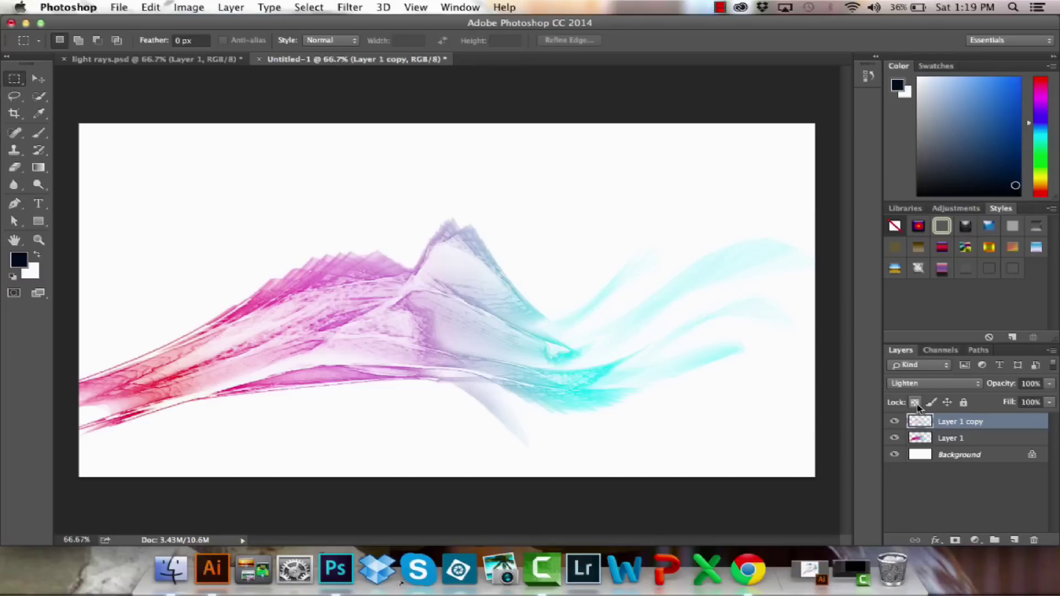
key(shift+plus)
key(shift+plus)
key(shift+plus)
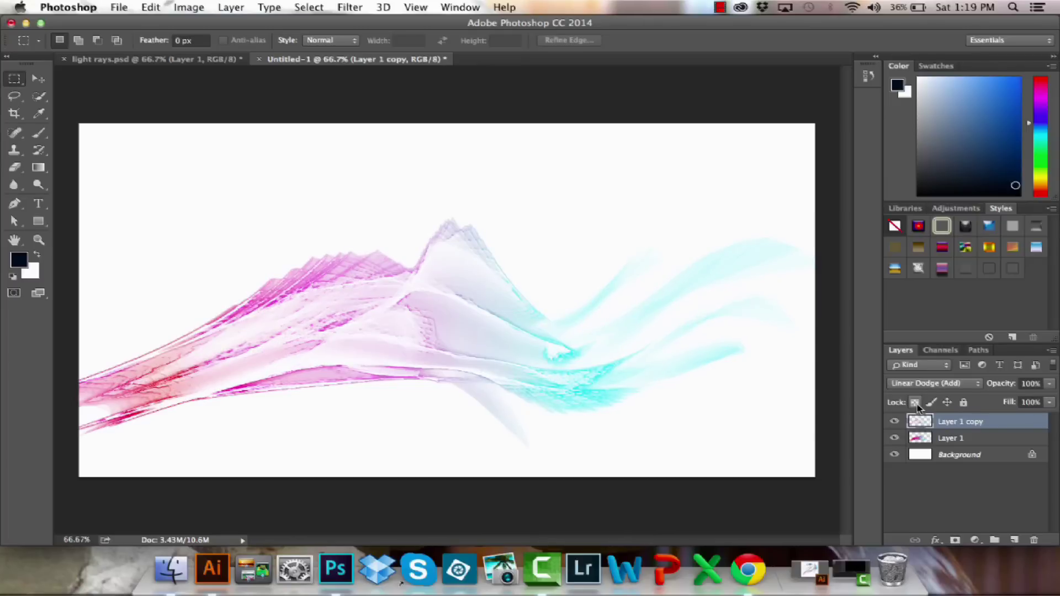
key(shift+plus)
key(shift+plus)
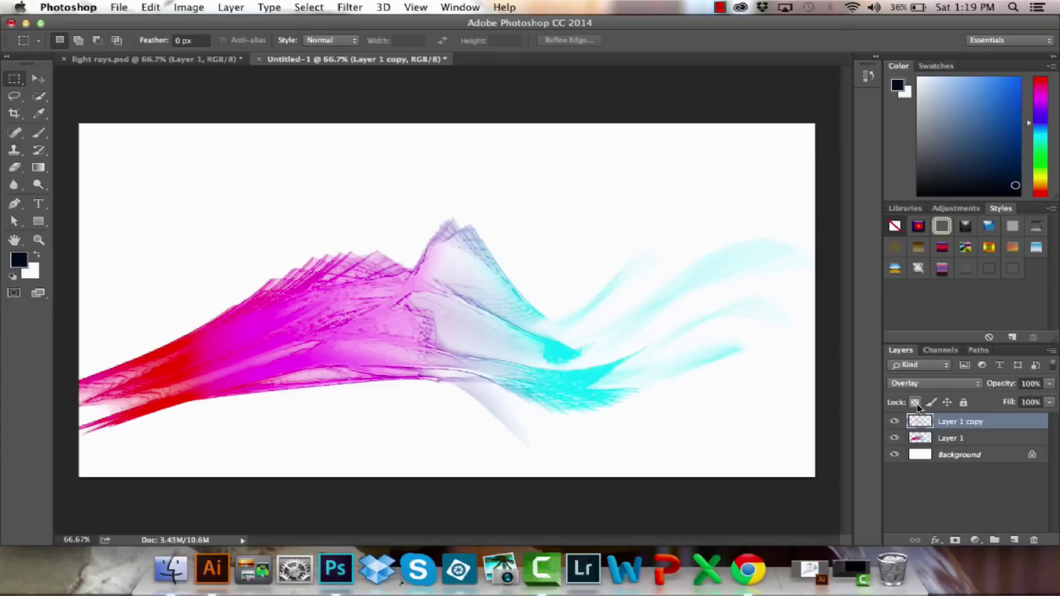
key(shift+plus)
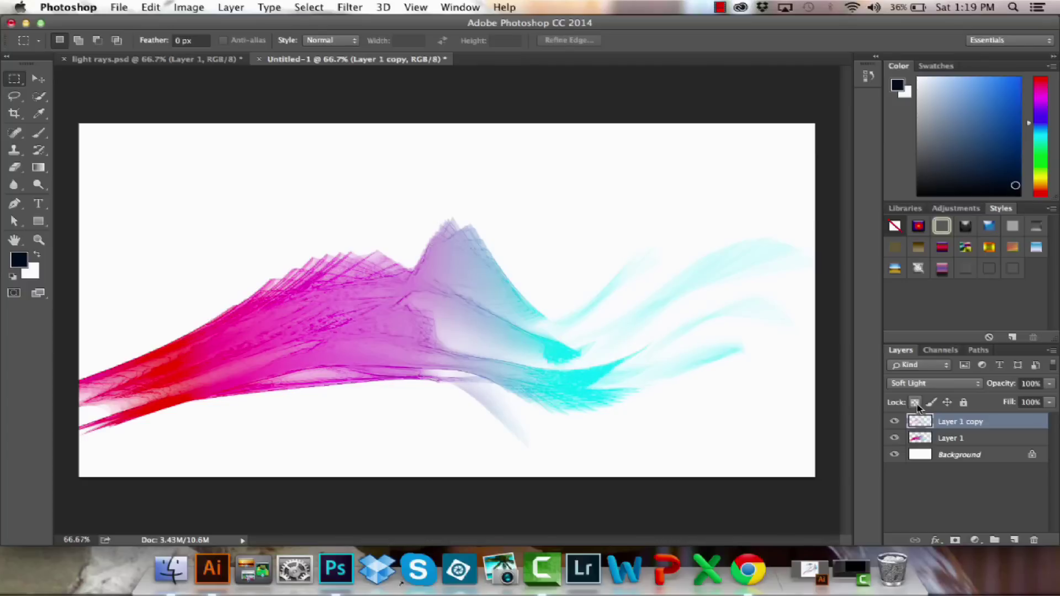
key(shift+plus)
key(shift+plus)
key(shift+plus)
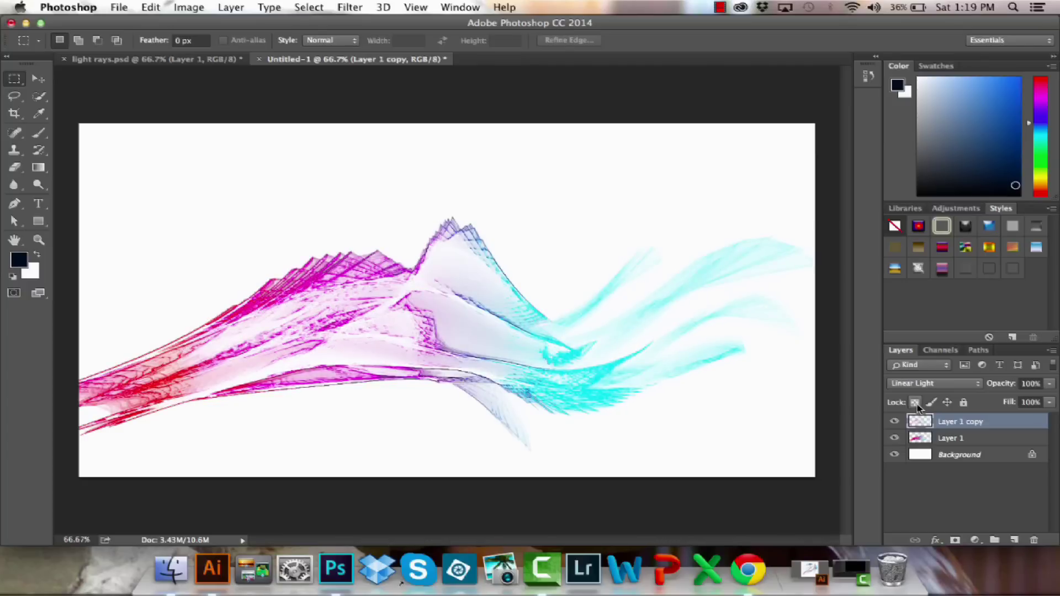
key(shift+plus)
key(shift+plus)
key(shift+plus)
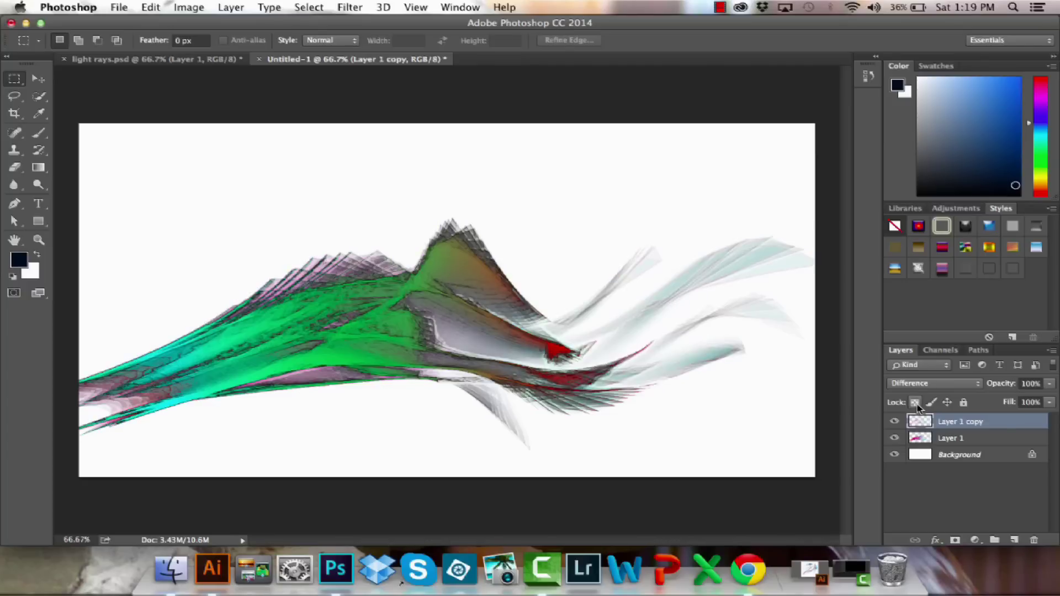
key(shift+plus)
key(shift+plus)
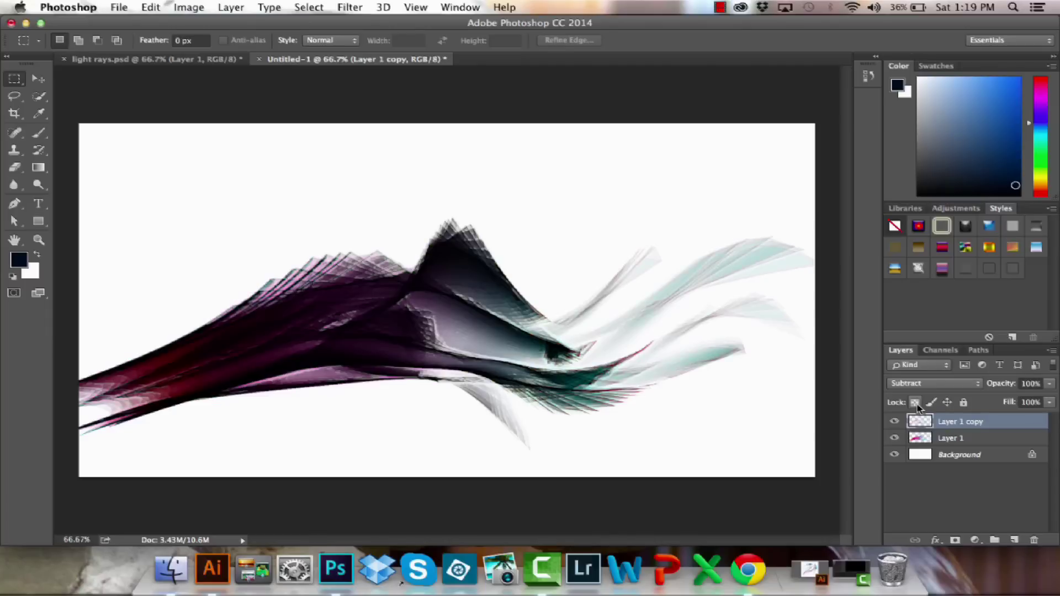
key(shift+plus)
key(shift+plus)
key(shift+plus)
key(shift+plus)
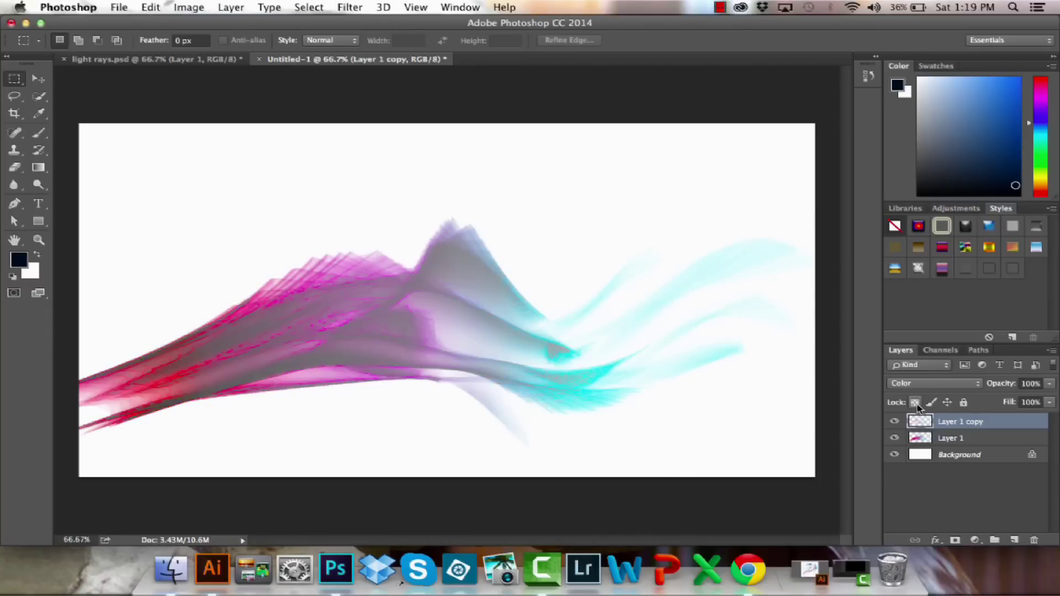
key(shift+plus)
Set Layer 1 copy to Color blending at about 46% opacity, toggling it to compare.
key(shift+minus)
mouse_move(1008, 388)
mouse_down()
mouse_move(955, 390)
mouse_move(1000, 388)
mouse_up()
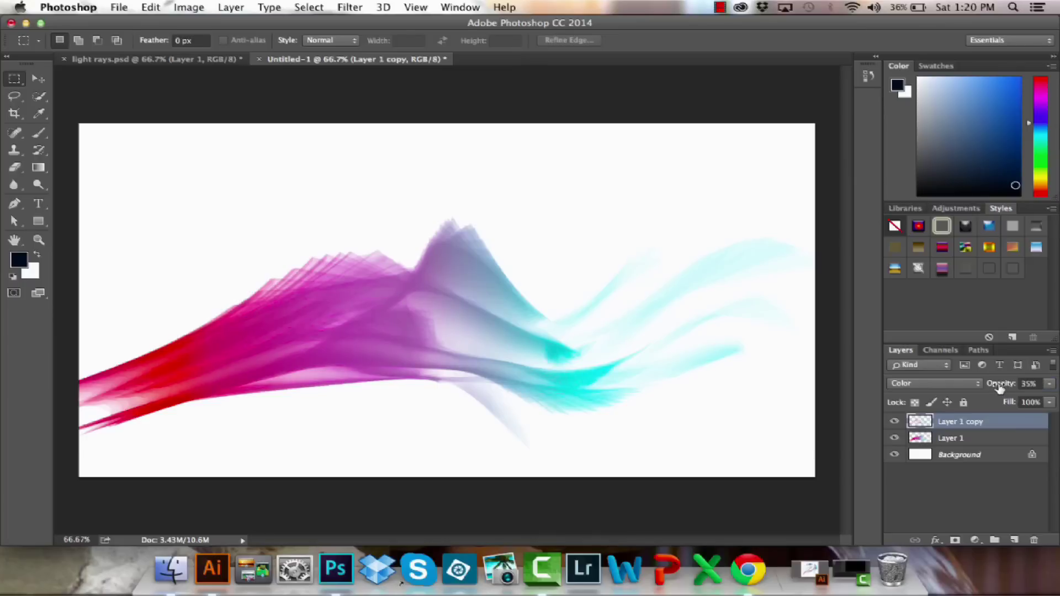
click(893, 422)
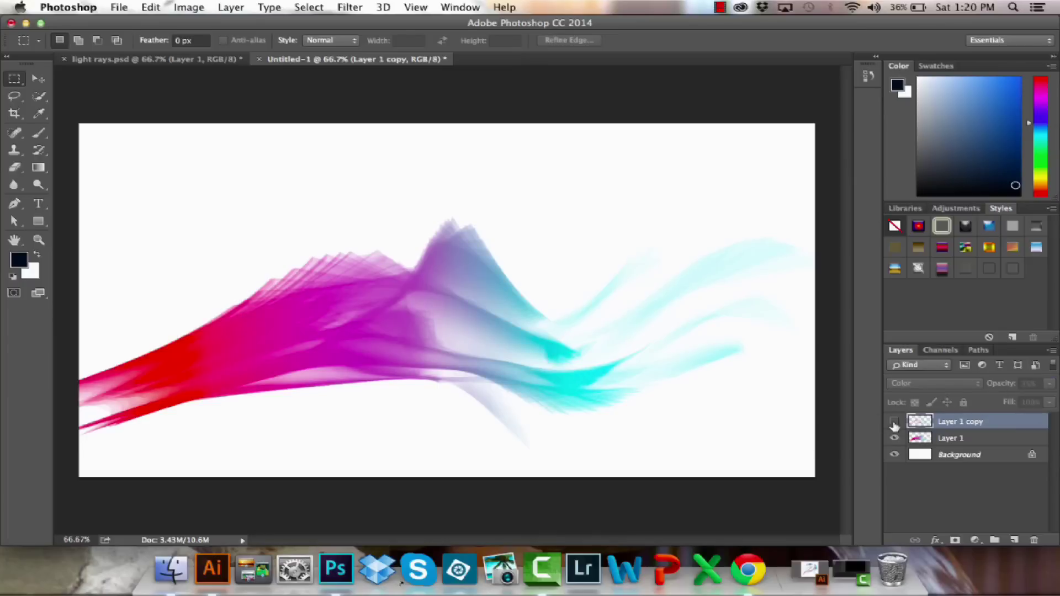
click(893, 422)
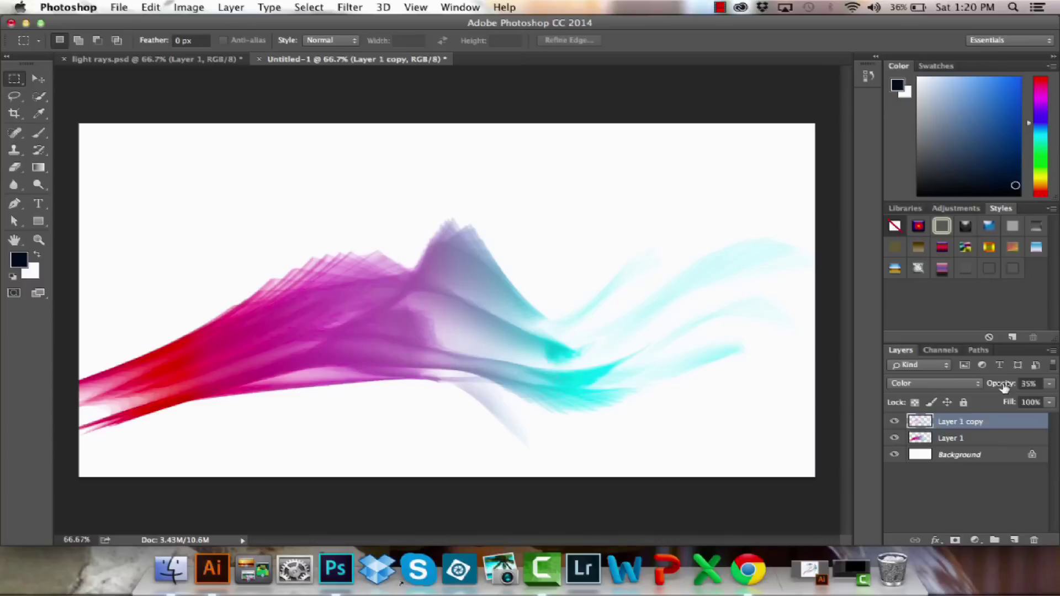
drag(1006, 388, 1005, 388)
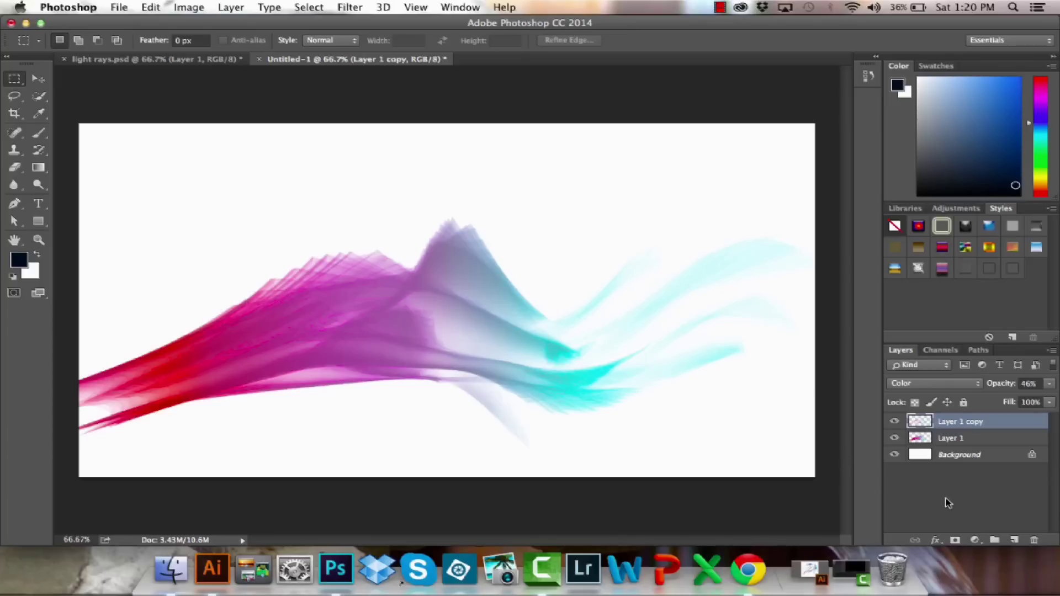
Create a Curves 1 adjustment layer via Layer > New Adjustment Layer > Curves.
click(227, 8)
mouse_move(282, 140)
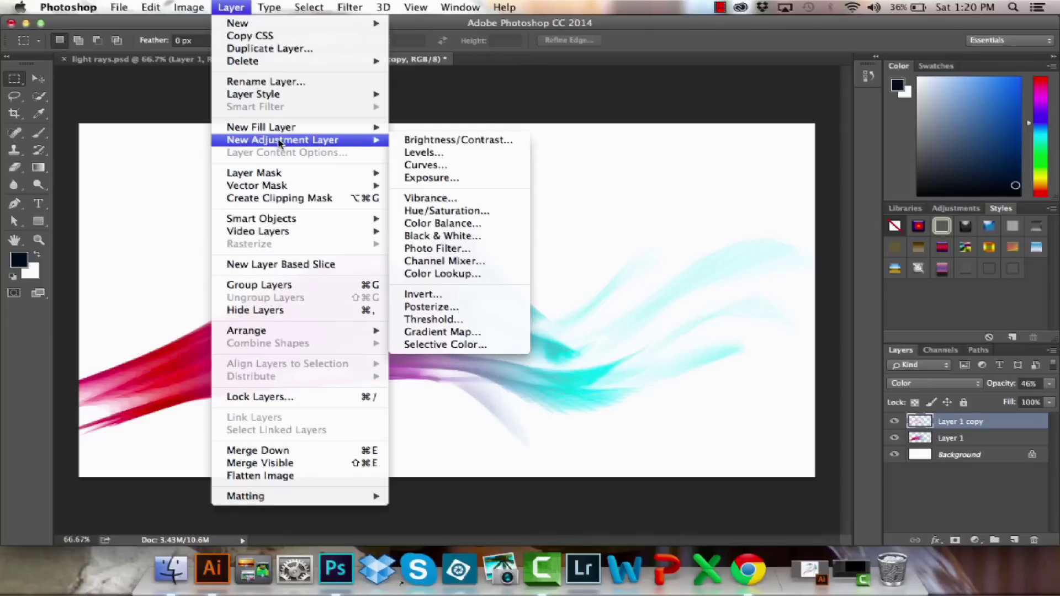
click(441, 165)
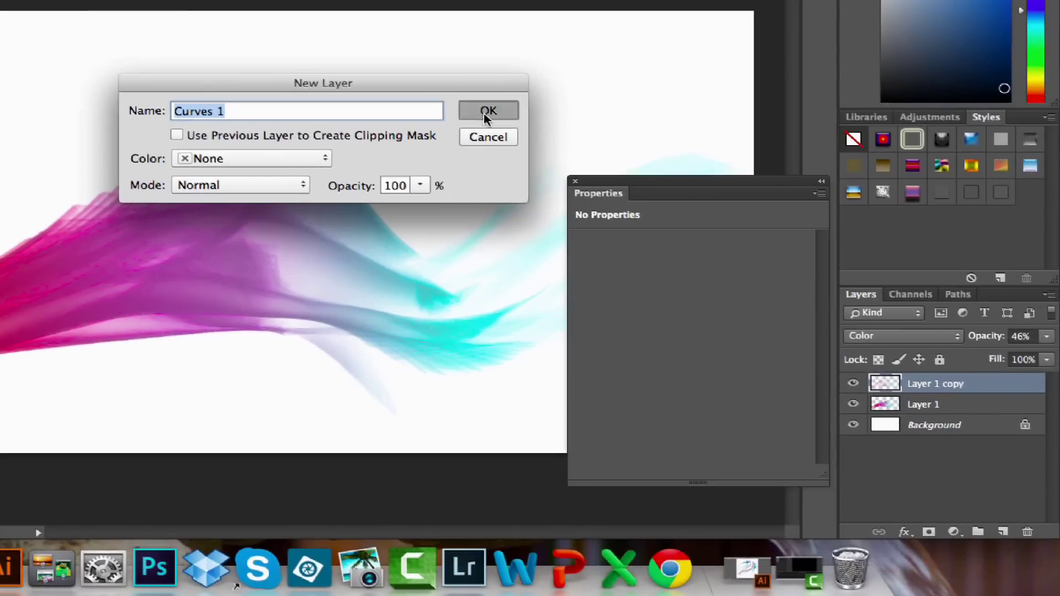
click(590, 193)
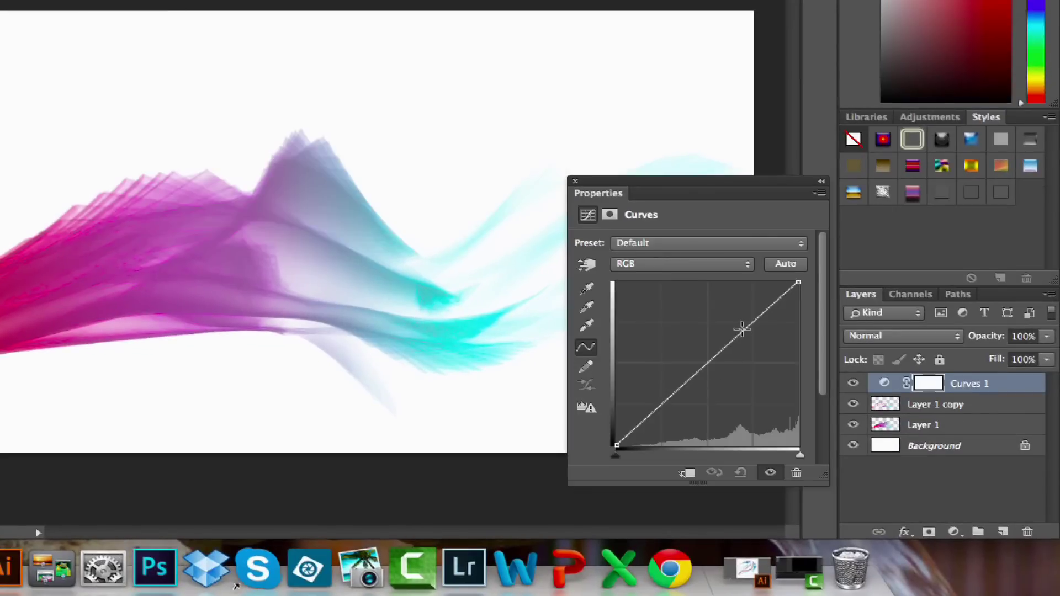
Raise the highlights and pull down the shadows into an S-shaped RGB curve.
drag(741, 333, 742, 312)
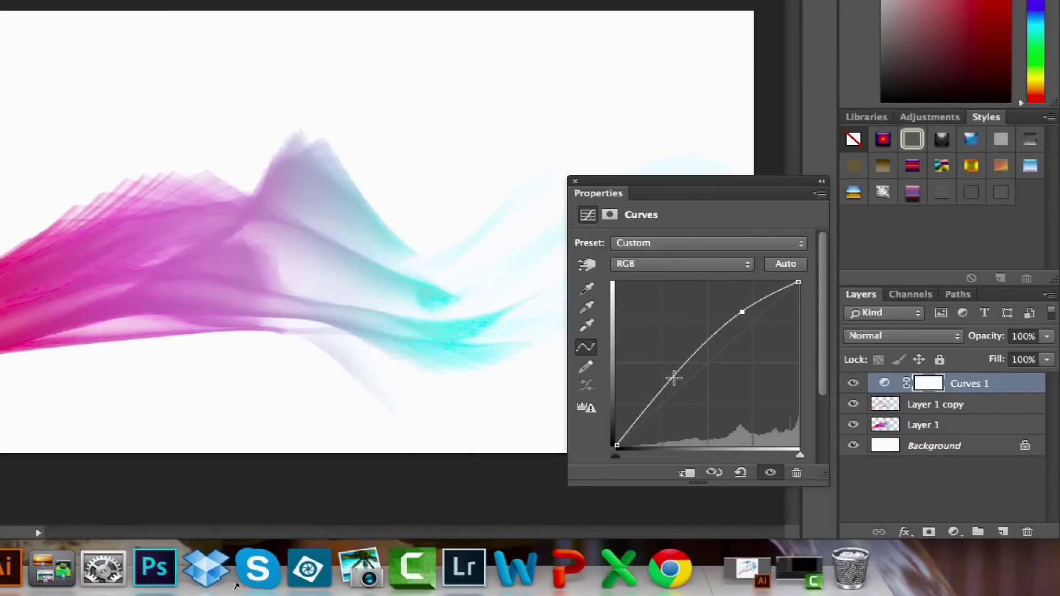
drag(679, 377, 678, 397)
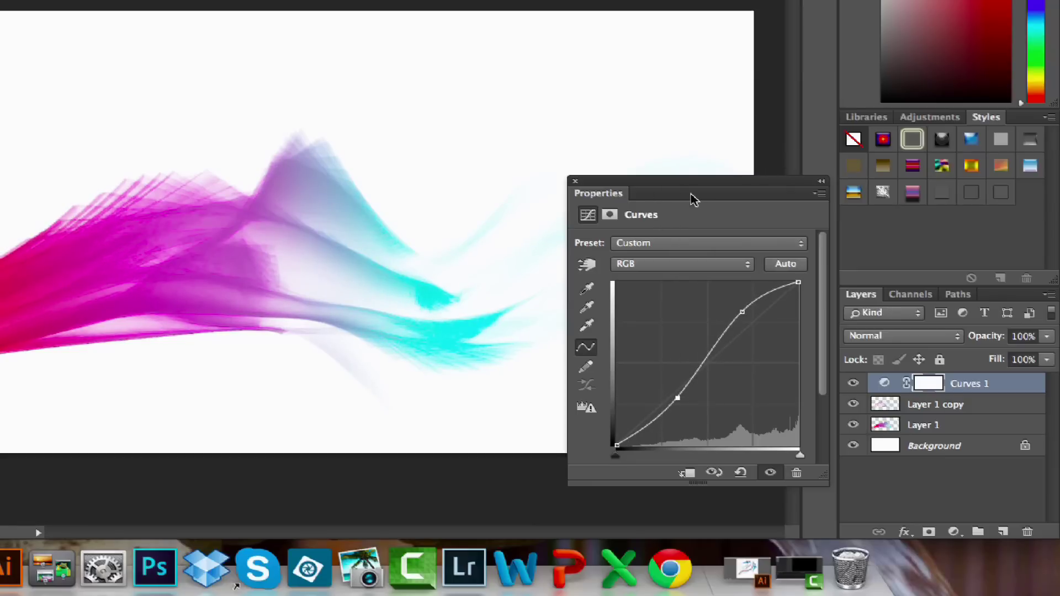
drag(657, 190, 822, 137)
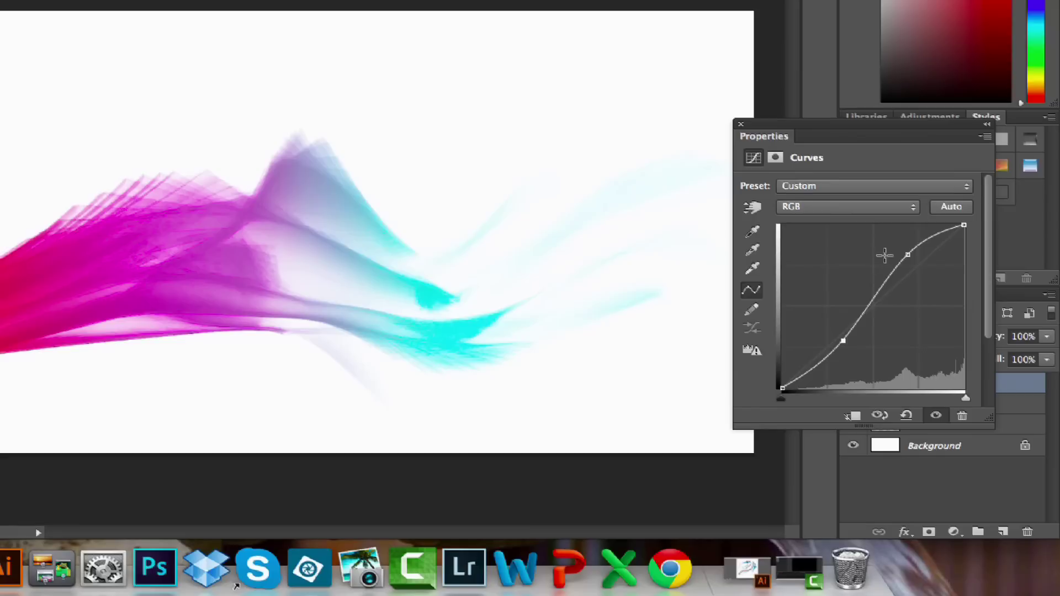
mouse_move(908, 252)
mouse_down()
mouse_move(917, 241)
mouse_move(924, 261)
mouse_move(911, 243)
mouse_move(908, 253)
mouse_up()
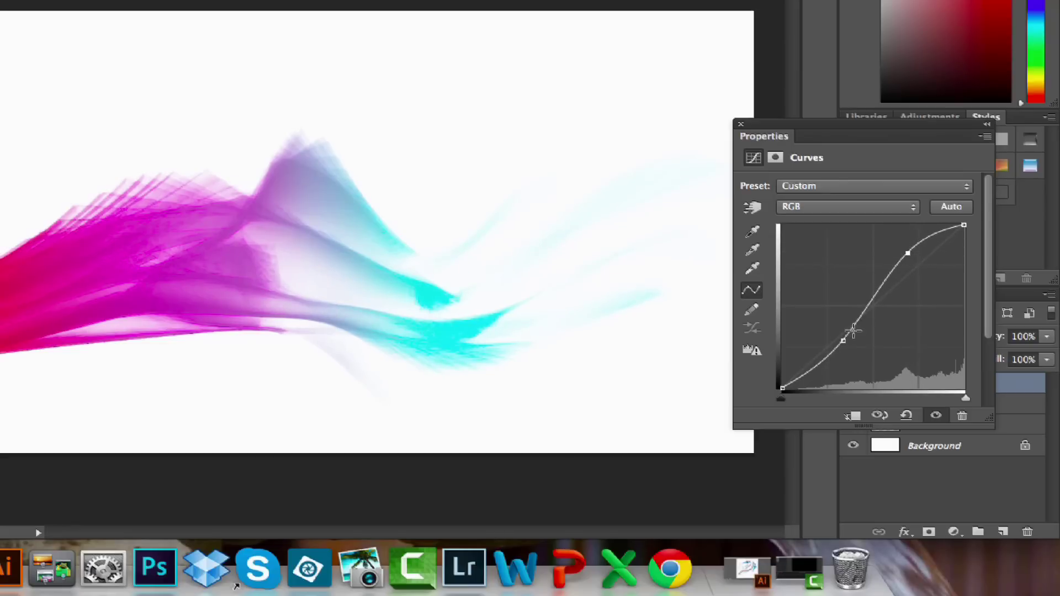
mouse_move(840, 345)
mouse_down()
mouse_move(832, 359)
mouse_move(855, 335)
mouse_up()
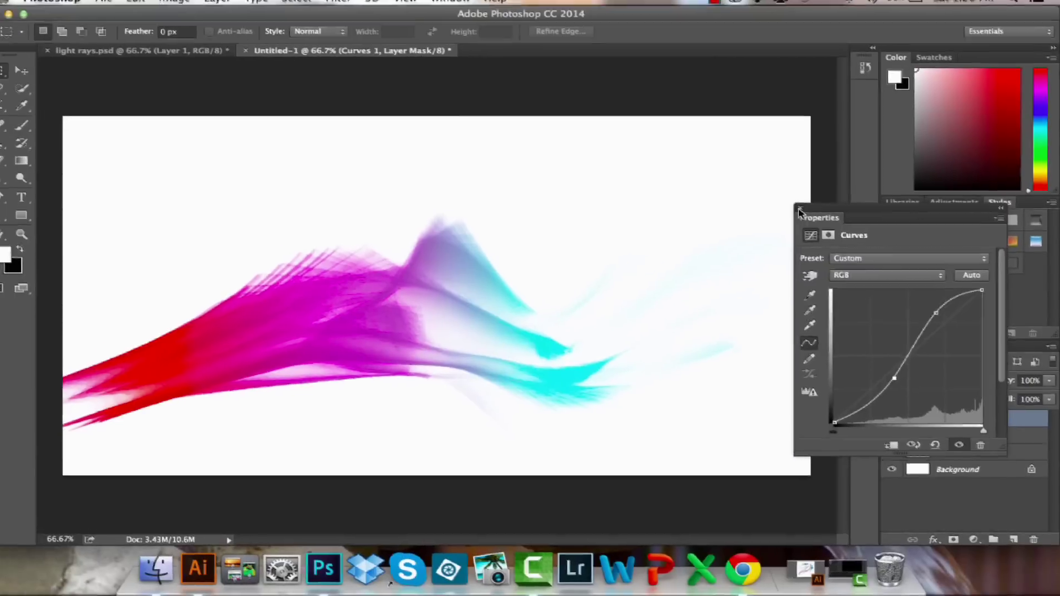
Close the Curves properties and compare with light rays.psd, ending on Untitled-1.
click(740, 124)
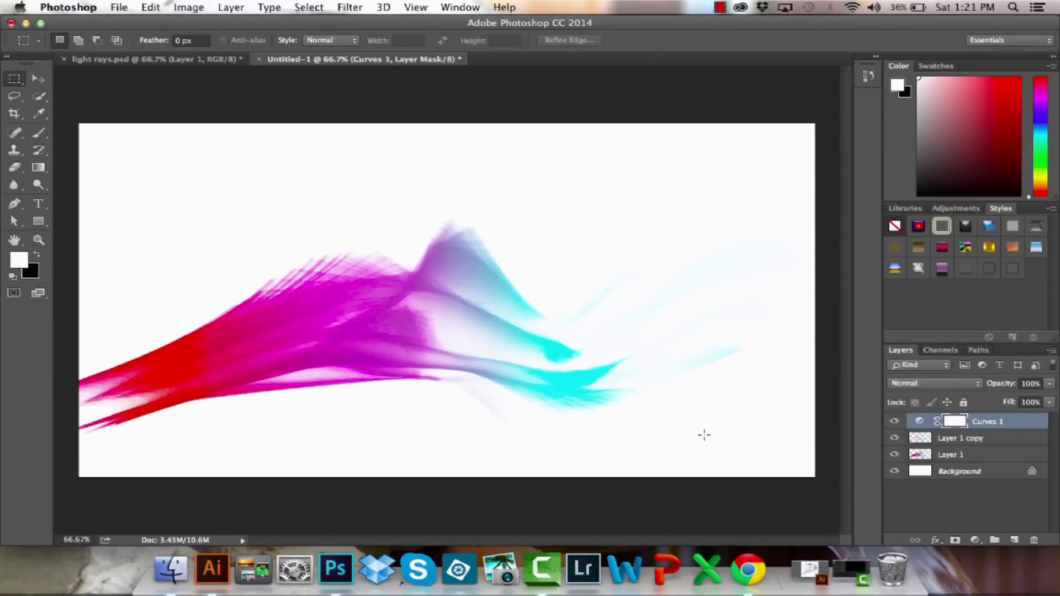
click(182, 61)
click(442, 59)
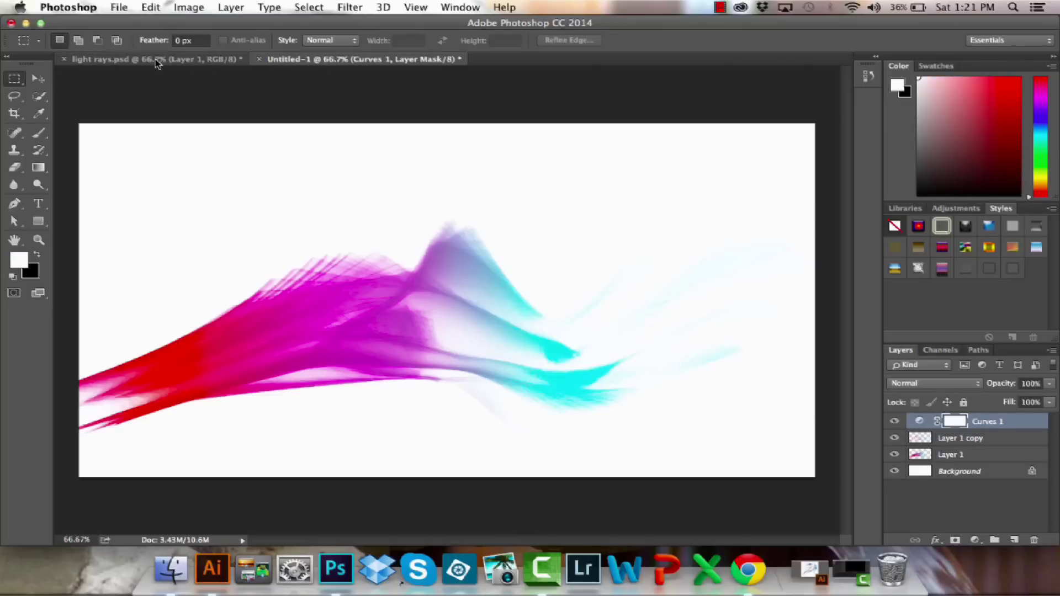
click(156, 60)
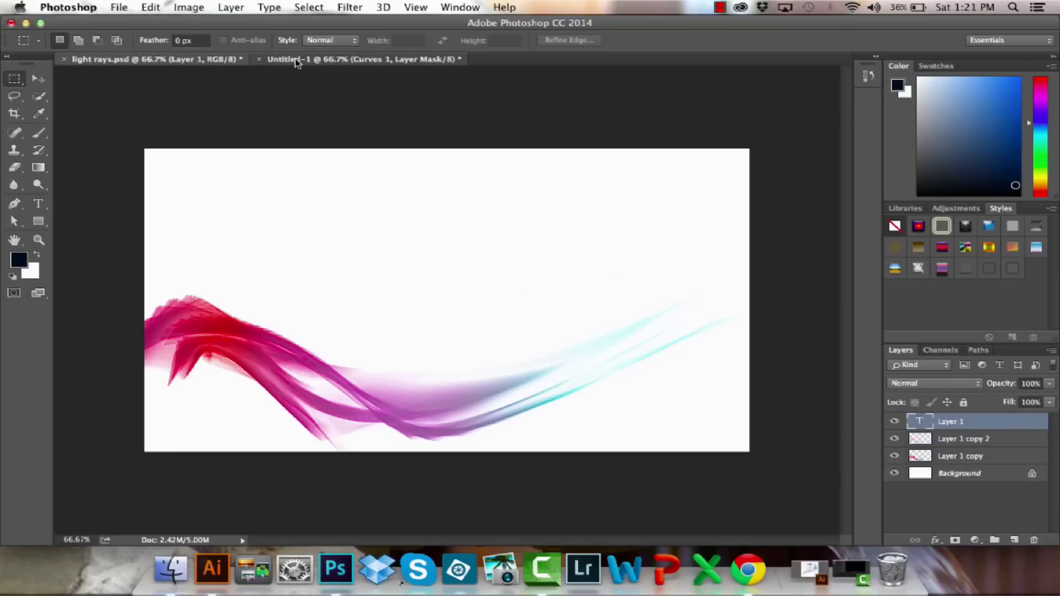
click(297, 61)
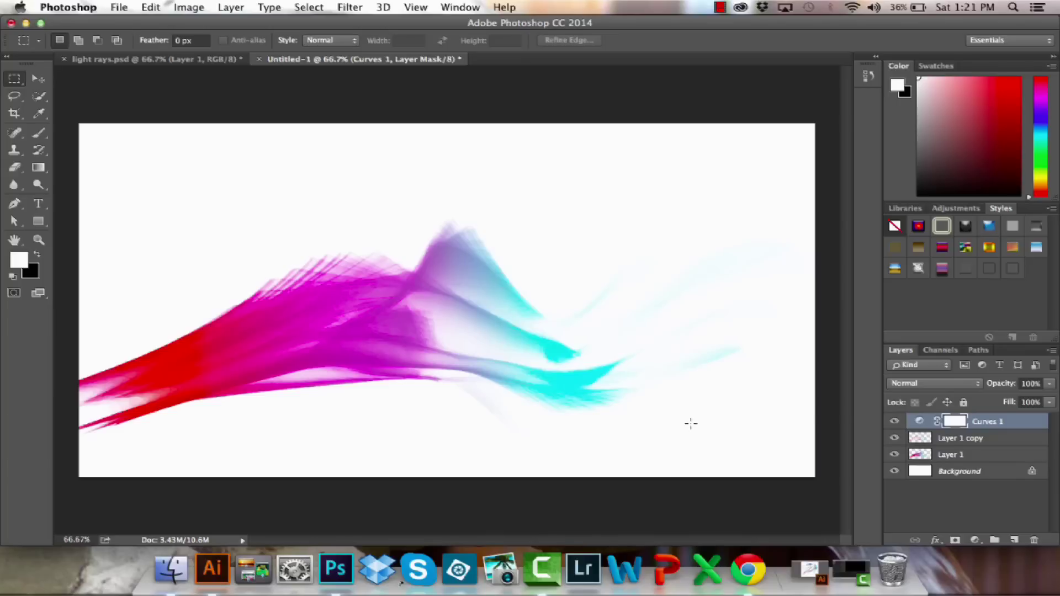